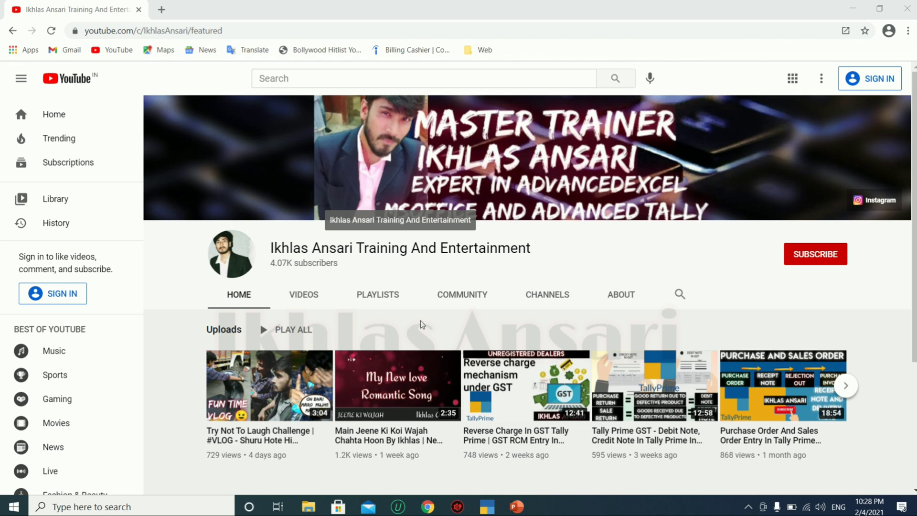
# Step: Open the full Tally Prime Tutorials playlist among the channel's created playlists
pyautogui.click(378, 304)
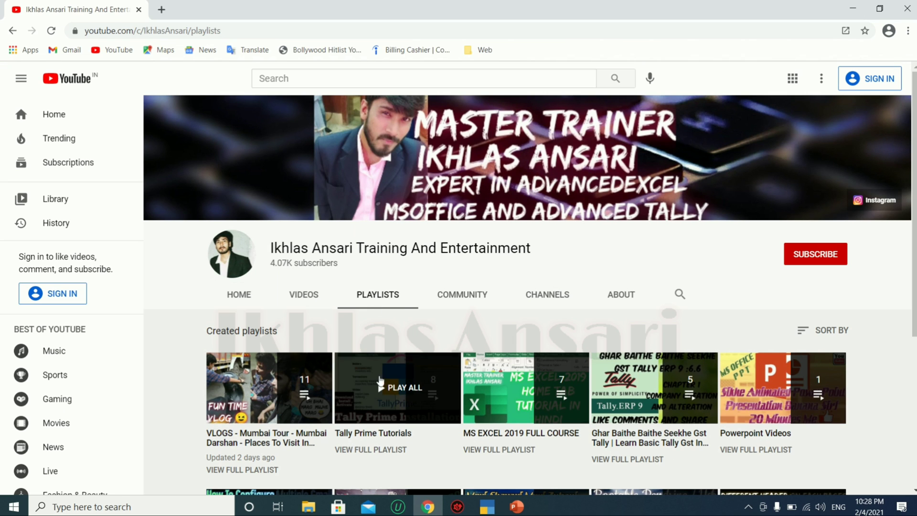
pyautogui.click(376, 451)
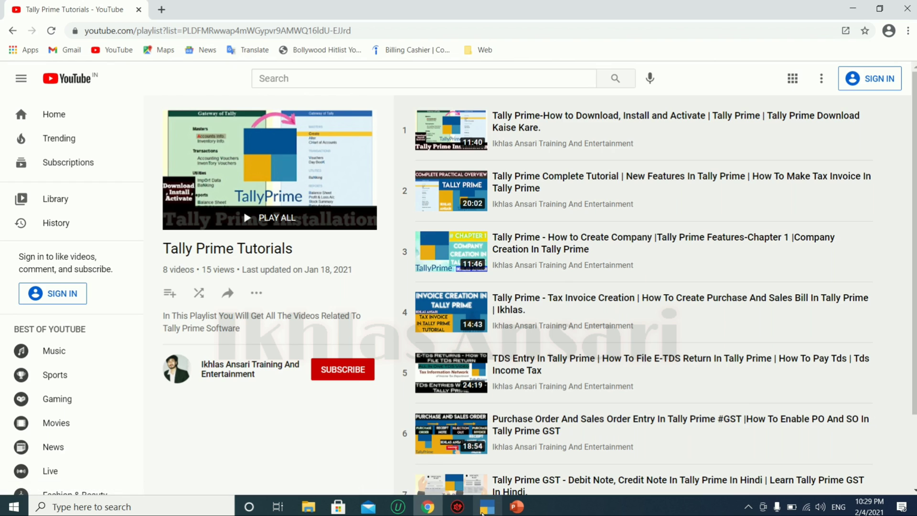
# Step: Switch to TallyPrime and open voucher entry from the Gateway of Tally, going back to the preceding purchase voucher
pyautogui.click(483, 509)
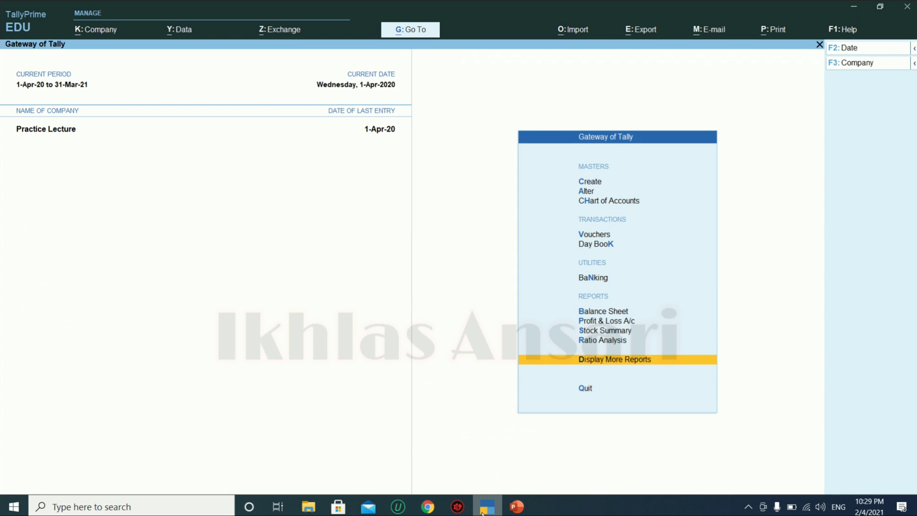
pyautogui.press('Up')
pyautogui.press('Up')
pyautogui.press('Up')
pyautogui.press('Up')
pyautogui.press('Up')
pyautogui.press('Up')
pyautogui.press('Up')
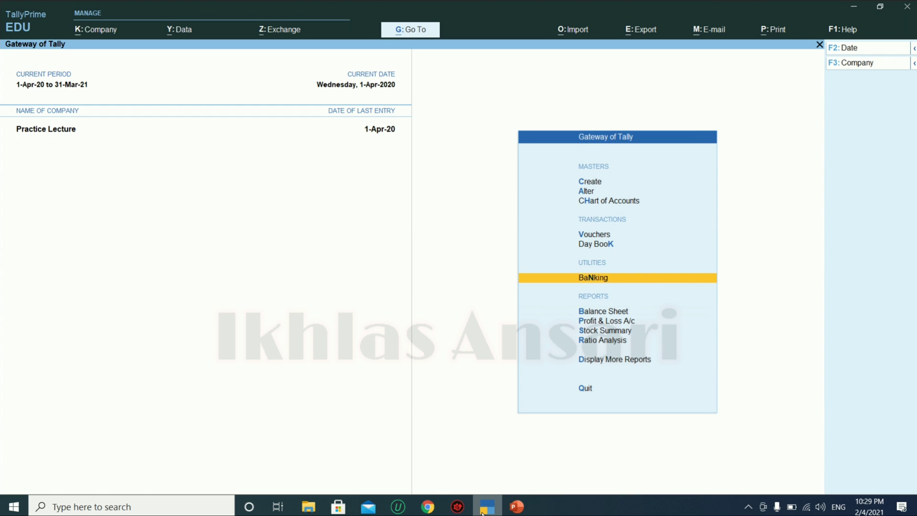
pyautogui.press('Return')
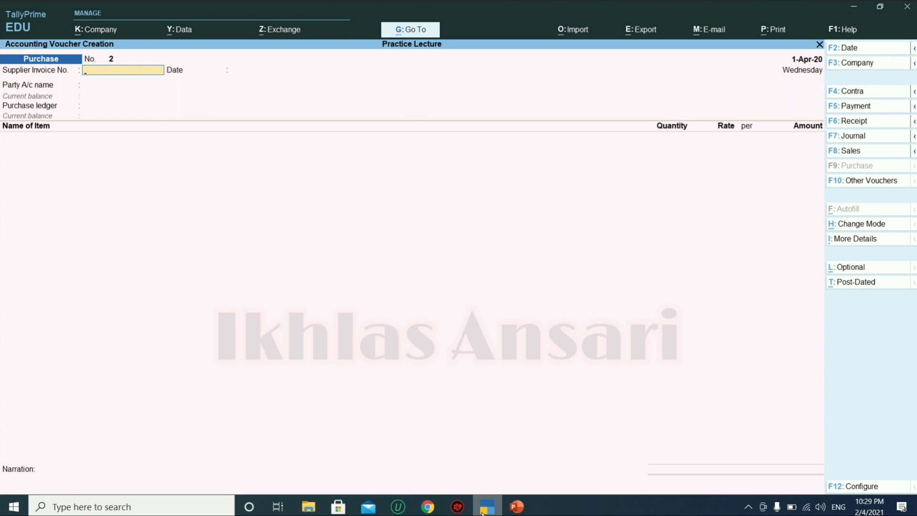
pyautogui.press('pageup')
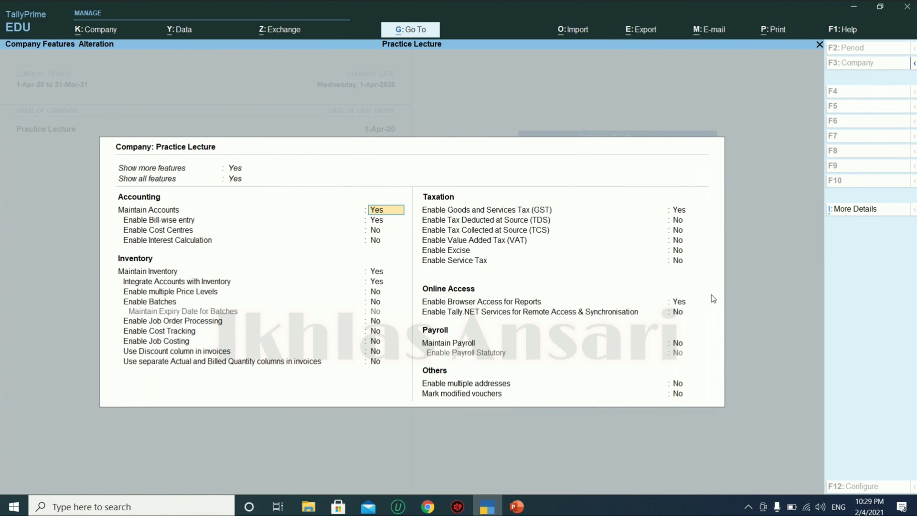
# Step: Go through the Practice Lecture company features, keeping the accounting and inventory settings, and open the company's GST details
pyautogui.press('Return')
pyautogui.press('Return')
pyautogui.press('Return')
pyautogui.press('Return')
pyautogui.press('Return')
pyautogui.press('Return')
pyautogui.press('Return')
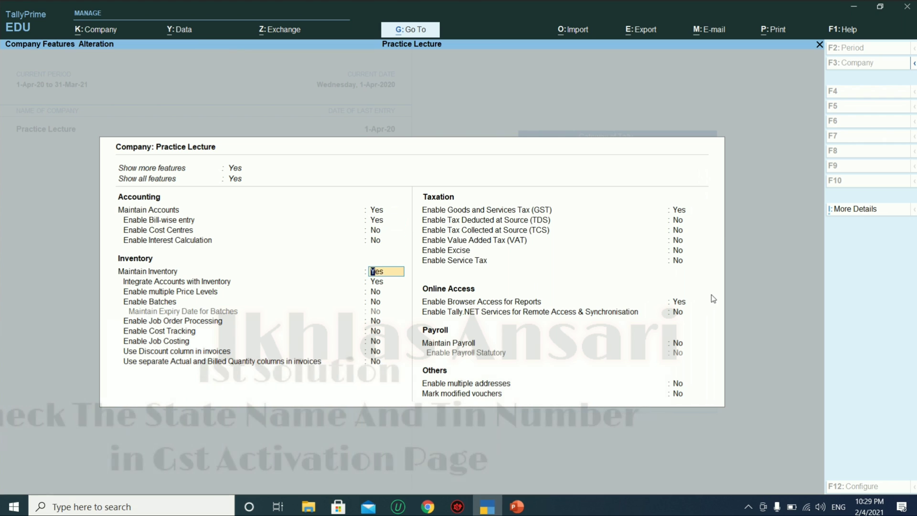
pyautogui.press('Return')
pyautogui.press('Return')
pyautogui.press('Return')
pyautogui.press('Return')
pyautogui.press('Return')
pyautogui.press('Return')
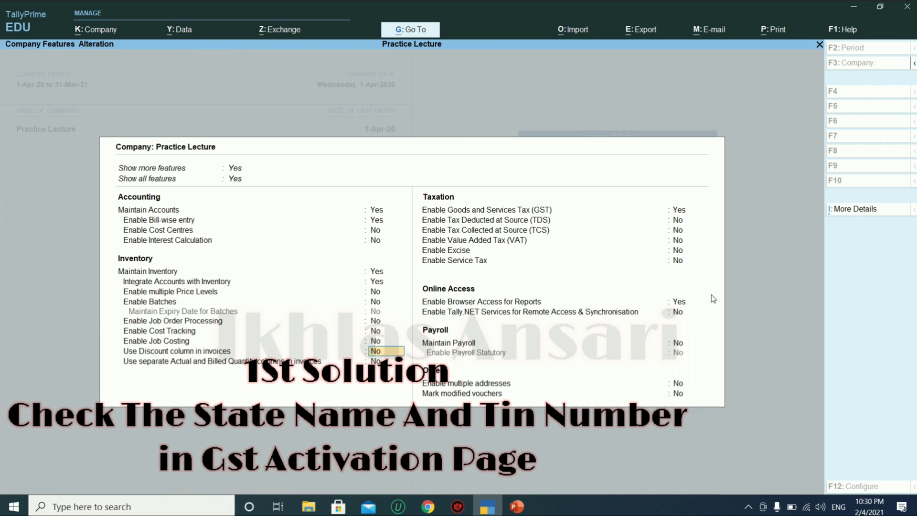
pyautogui.press('Return')
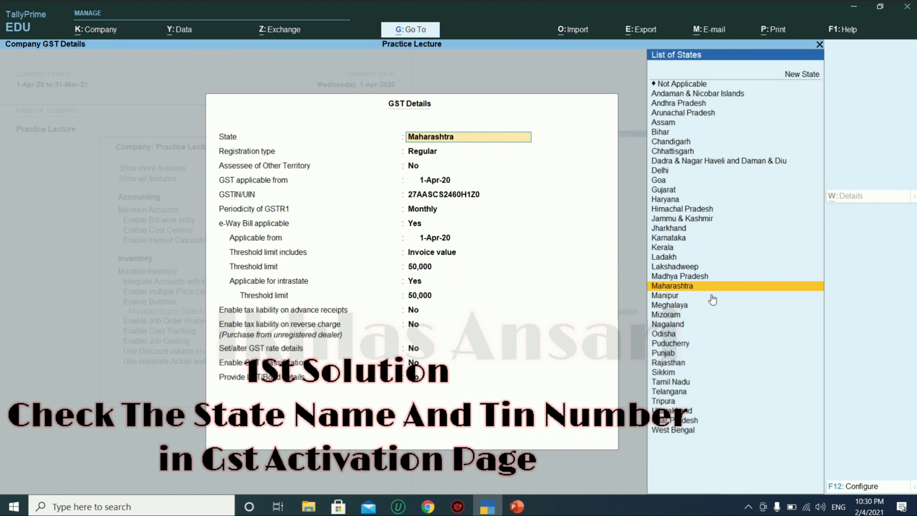
# Step: Check the GSTIN/UIN in the GST details against the selected state, and return to the State field
pyautogui.press('Return')
pyautogui.press('Return')
pyautogui.press('Return')
pyautogui.press('Return')
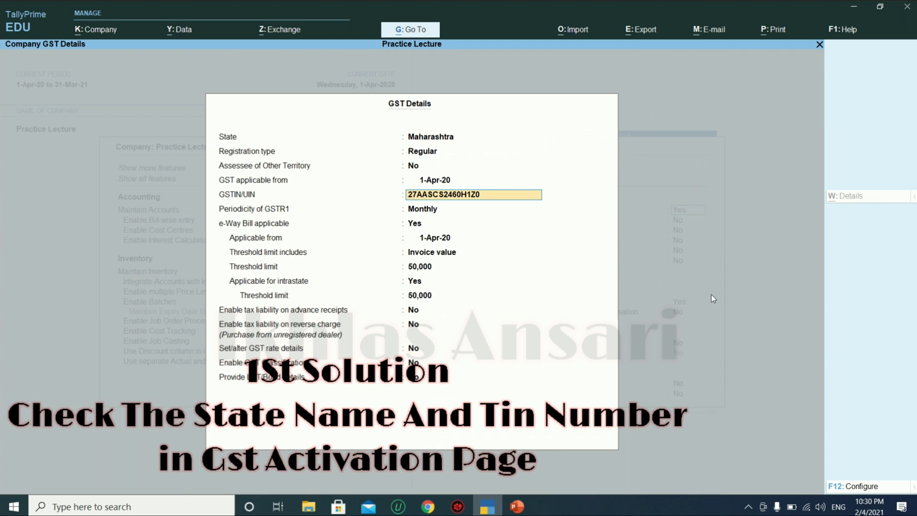
pyautogui.press('Up')
pyautogui.press('Up')
pyautogui.press('Up')
pyautogui.press('Up')
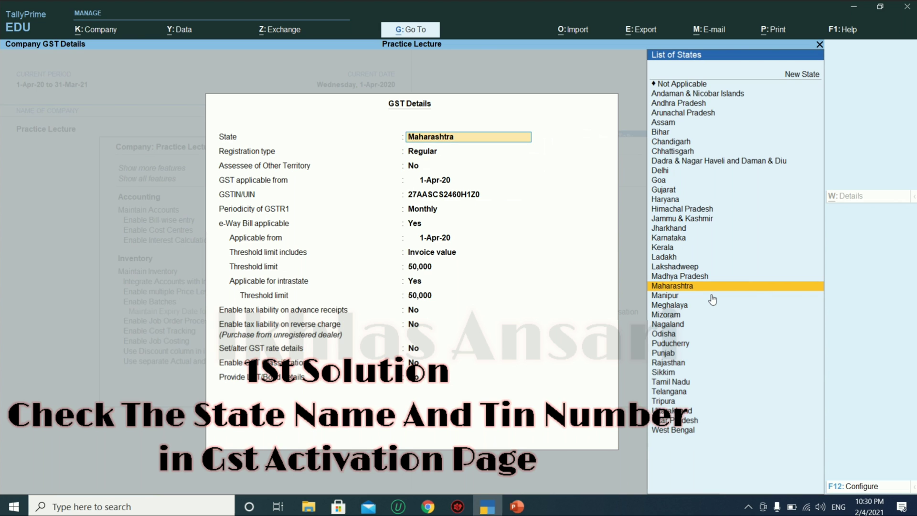
# Step: Set the company's GST state to Delhi, accept the change and compare it with the GSTIN/UIN field
pyautogui.press('Up')
pyautogui.press('Up')
pyautogui.press('Up')
pyautogui.press('Up')
pyautogui.press('Up')
pyautogui.press('Up')
pyautogui.press('Up')
pyautogui.press('Up')
pyautogui.press('Up')
pyautogui.press('Up')
pyautogui.press('Up')
pyautogui.press('Up')
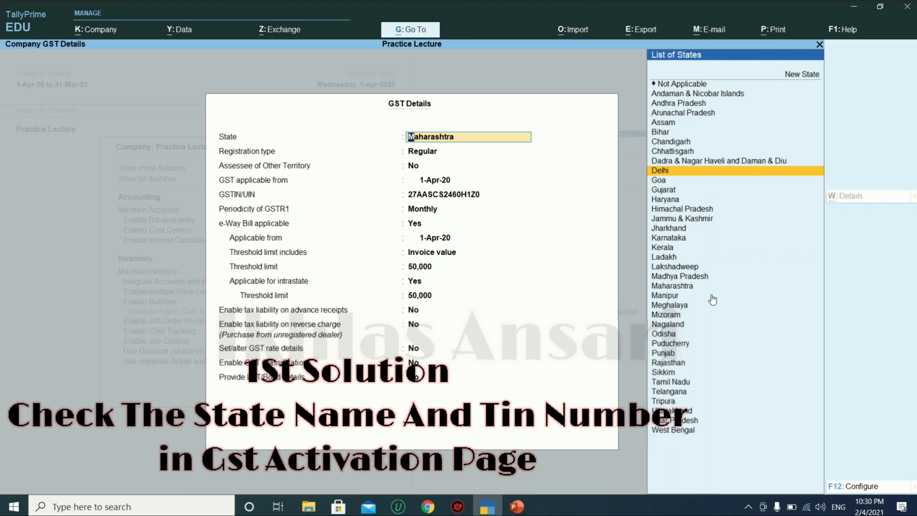
pyautogui.press('Return')
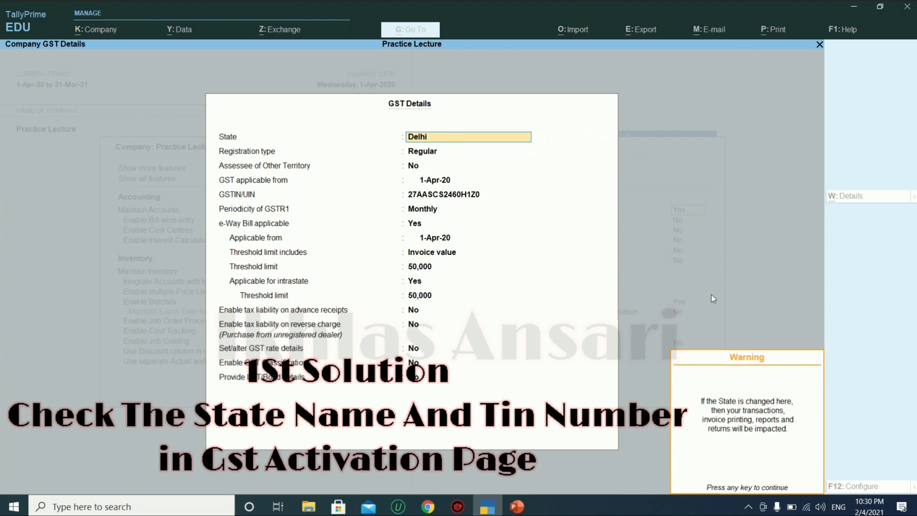
pyautogui.press('Return')
pyautogui.press('Return')
pyautogui.press('Return')
pyautogui.press('Return')
pyautogui.press('Return')
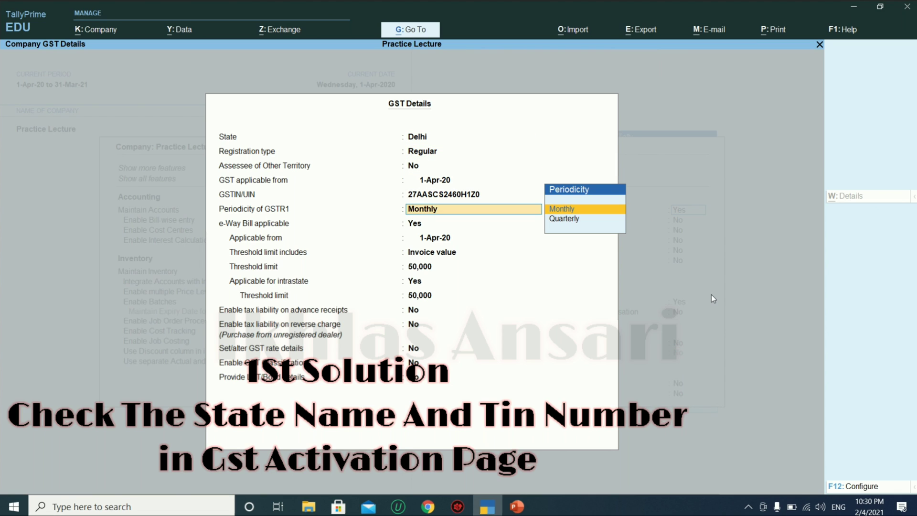
pyautogui.press('BackSpace')
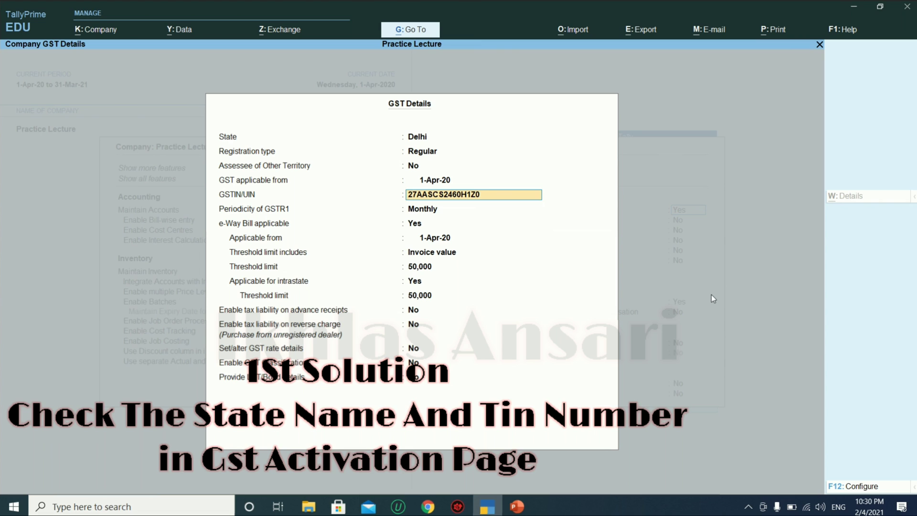
# Step: Set the company's GST state to Maharashtra and continue to the GSTIN/UIN field to check its state code
pyautogui.press('Up')
pyautogui.press('Up')
pyautogui.press('Up')
pyautogui.press('Up')
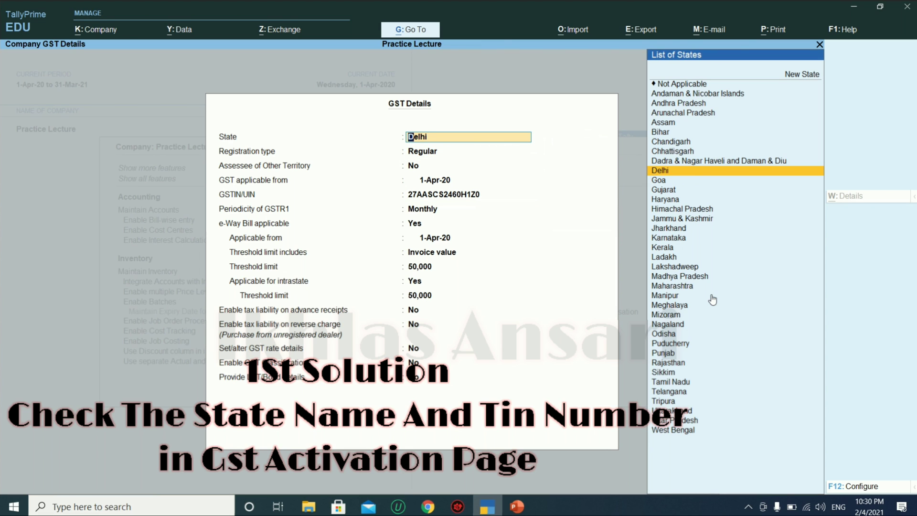
pyautogui.write('Maha')
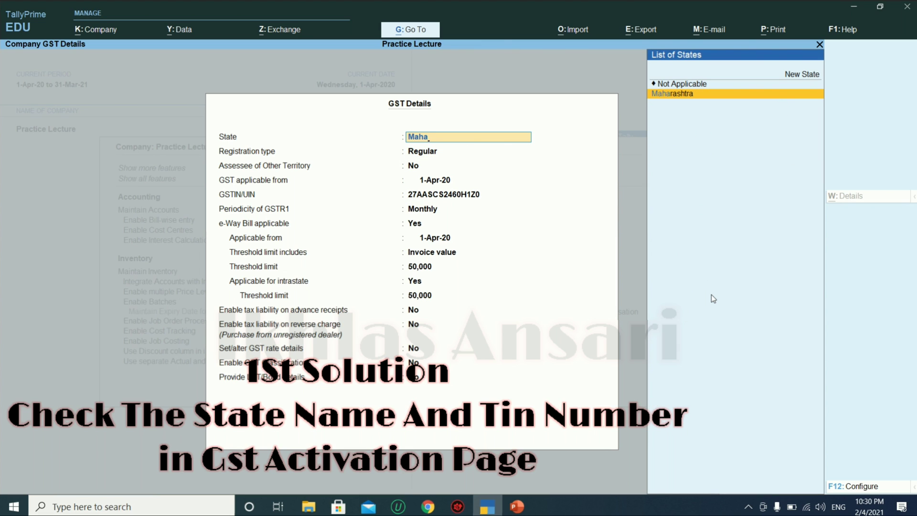
pyautogui.press('Return')
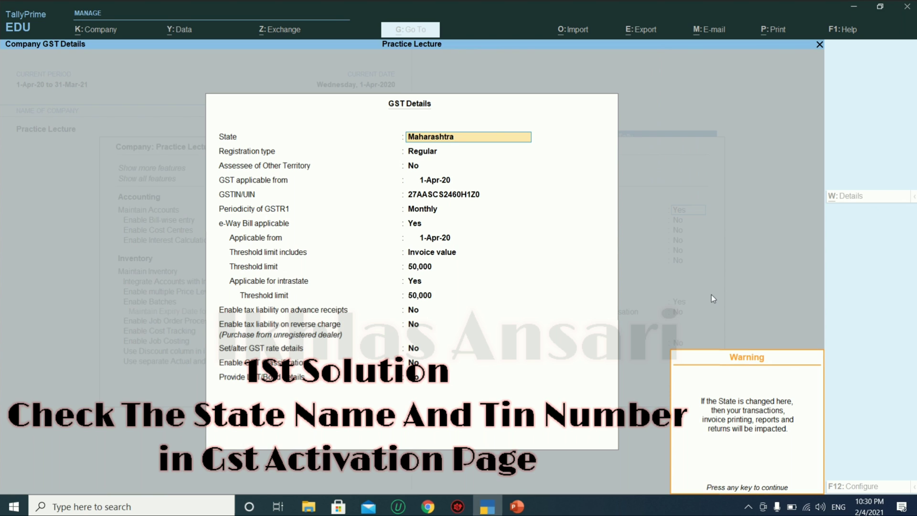
pyautogui.press('Return')
pyautogui.press('Return')
pyautogui.press('Return')
pyautogui.press('Return')
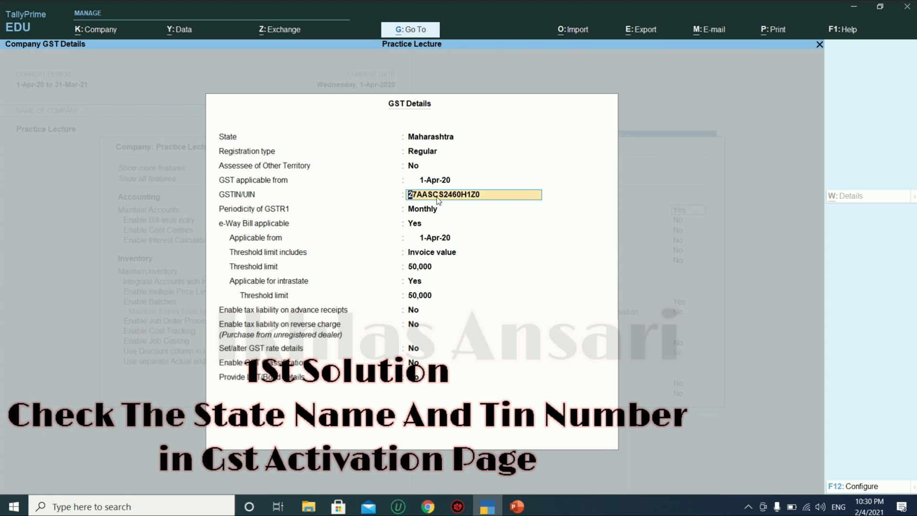
# Step: Save the GST details and the company features, returning to the Gateway of Tally
pyautogui.press('ctrl')
pyautogui.hotkey('ctrl', 'a')
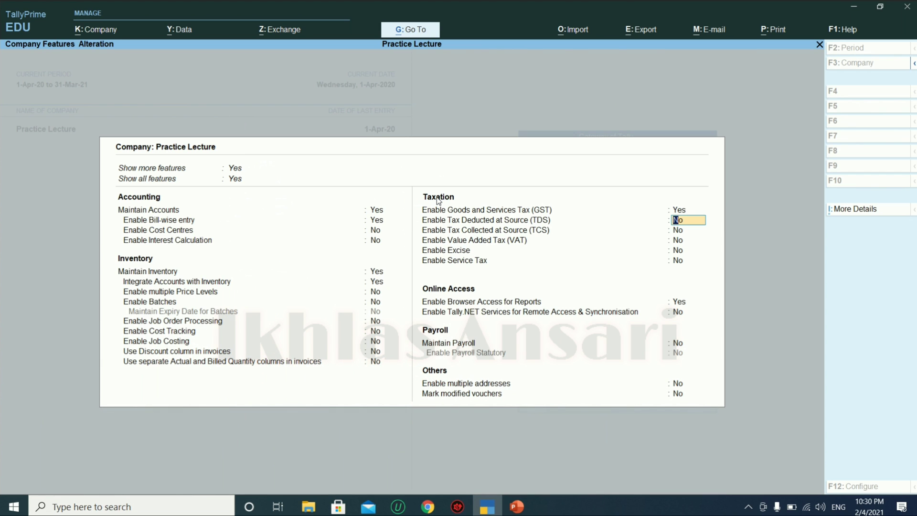
pyautogui.hotkey('ctrl', 'a')
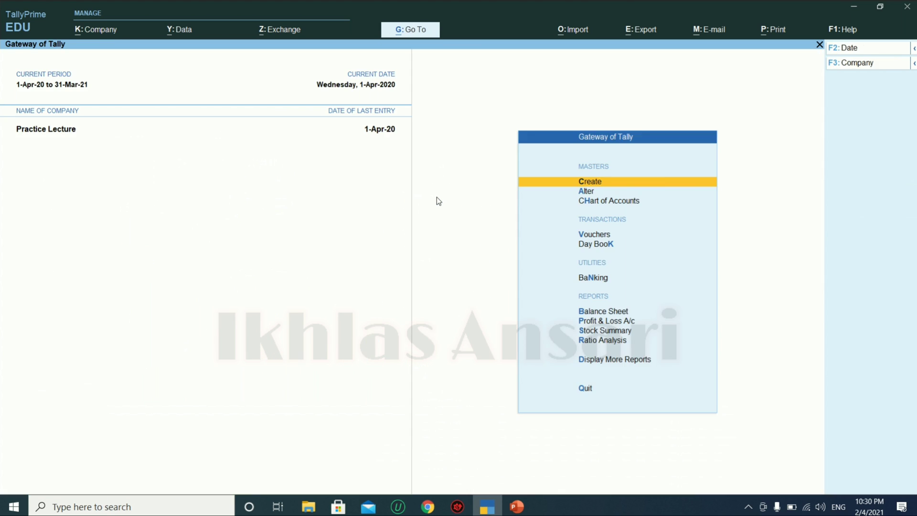
# Step: Open the pieces unit for alteration and check its Unit Quantity Code
pyautogui.press('Down')
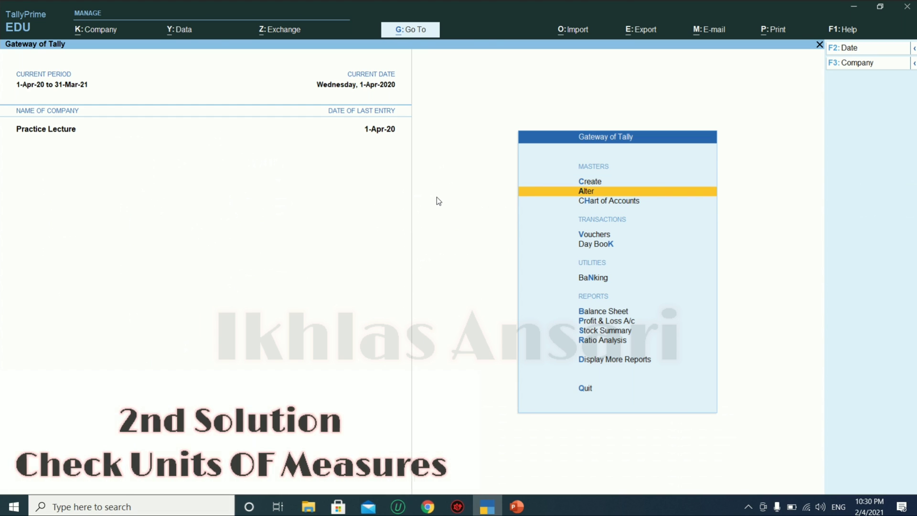
pyautogui.press('Return')
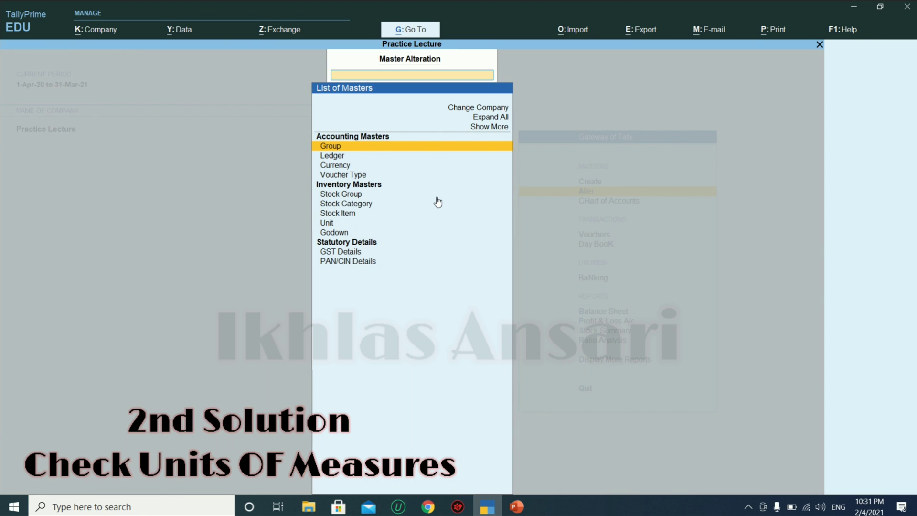
pyautogui.press('Down')
pyautogui.press('Down')
pyautogui.press('Down')
pyautogui.press('Down')
pyautogui.press('Down')
pyautogui.press('Down')
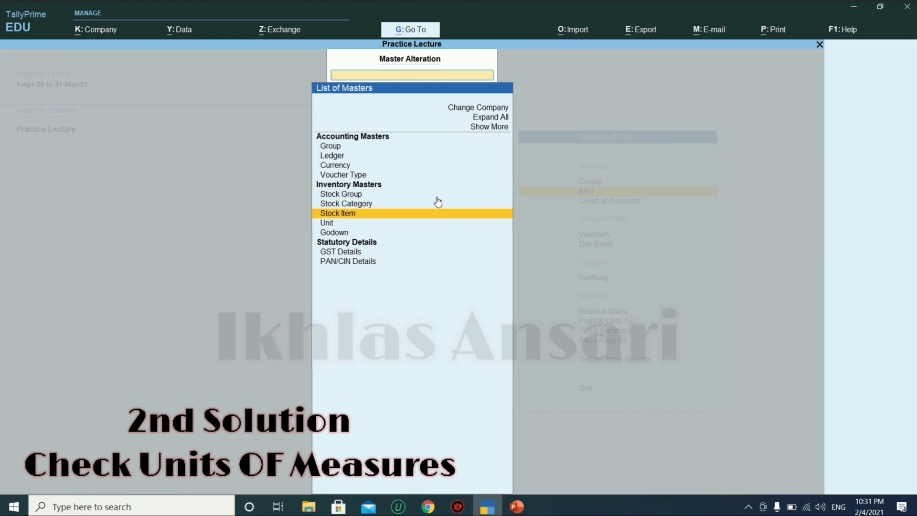
pyautogui.press('Down')
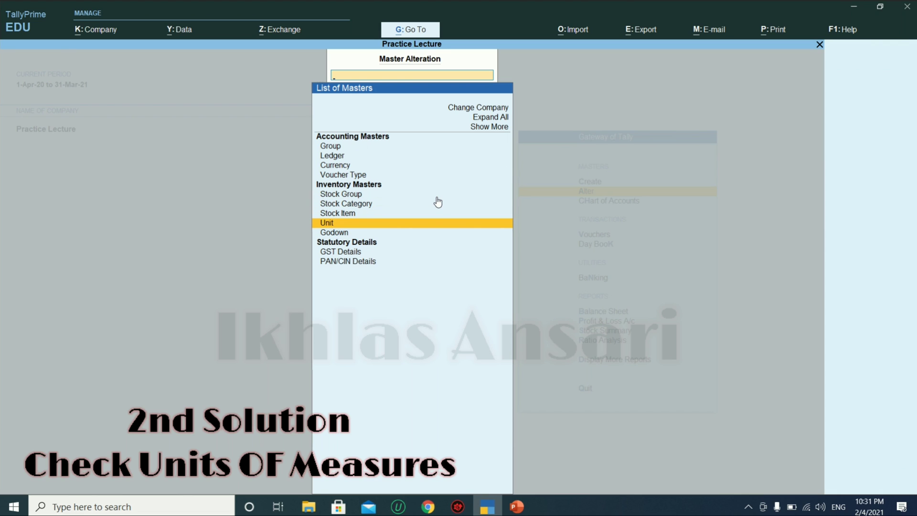
pyautogui.press('Return')
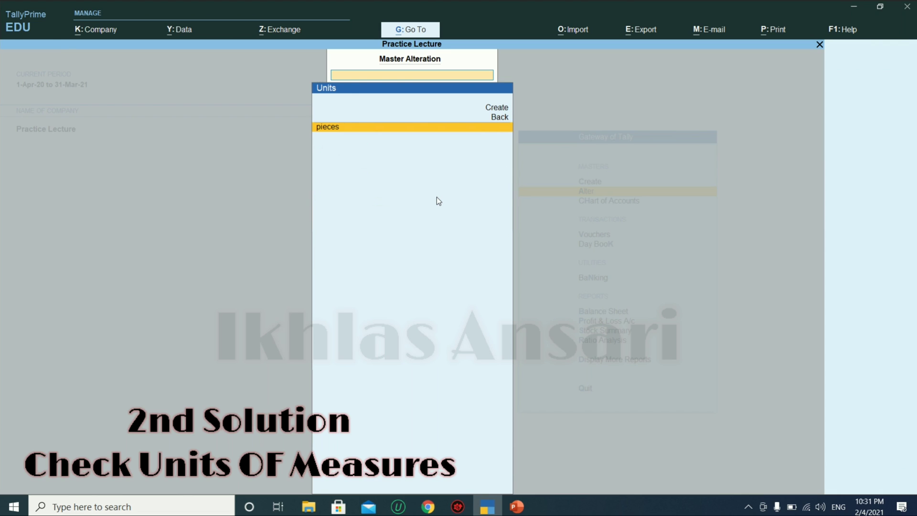
pyautogui.press('Return')
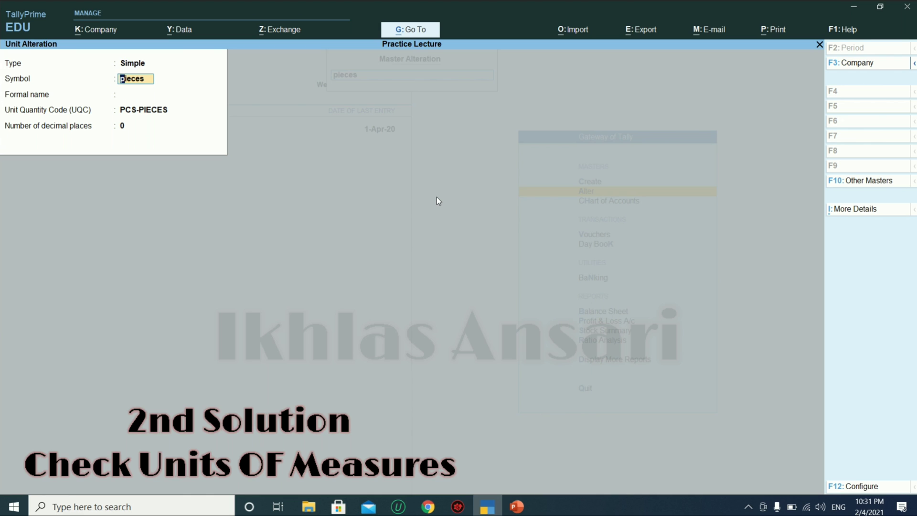
pyautogui.press('Return')
pyautogui.press('Return')
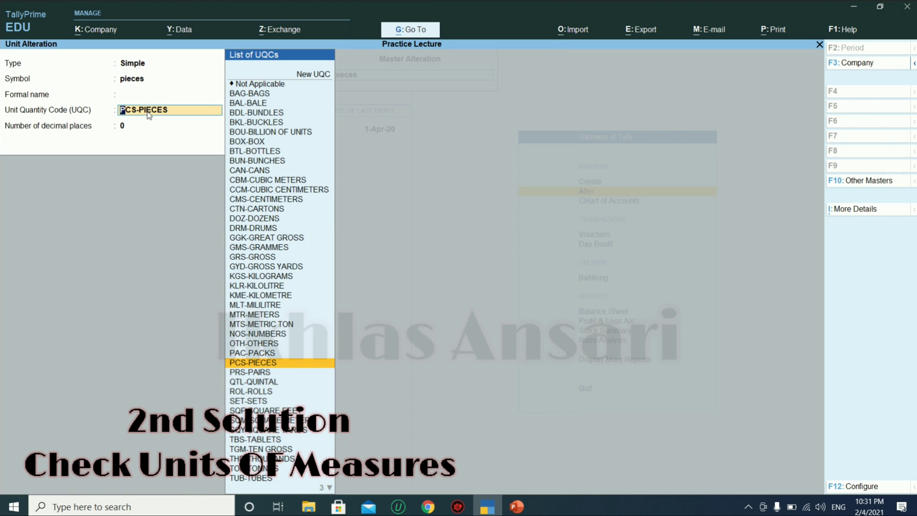
# Step: Try the symbol kg with the Unit Quantity Code KGS-KILOGRAMS for the unit, and leave without saving
pyautogui.press('BackSpace')
pyautogui.press('BackSpace')
pyautogui.write('kg')
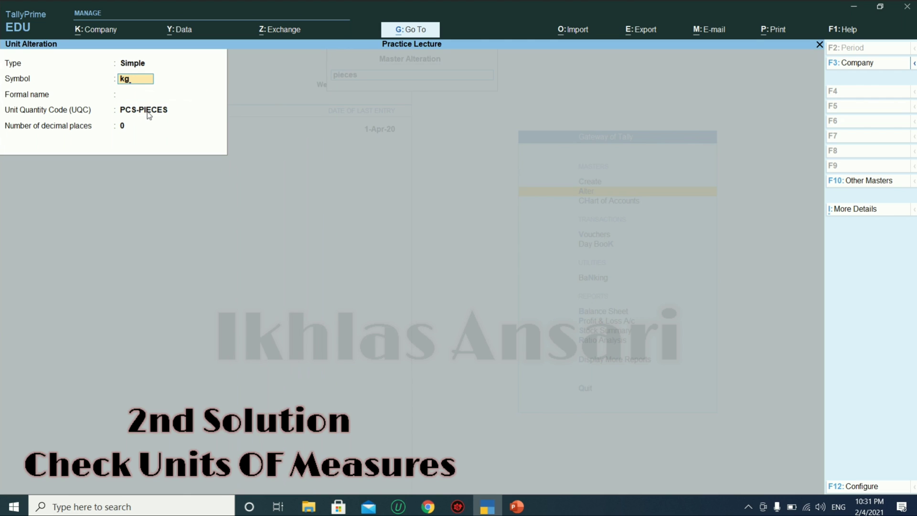
pyautogui.press('Return')
pyautogui.press('Return')
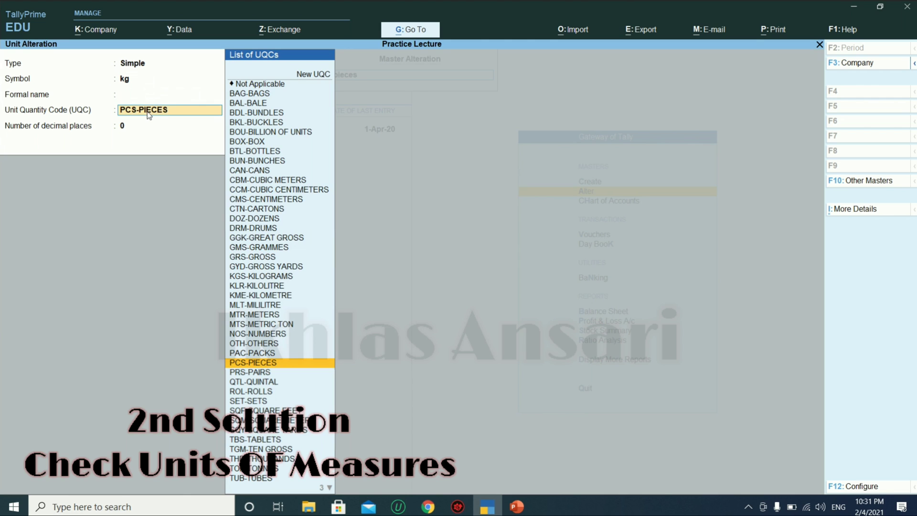
pyautogui.write('kg')
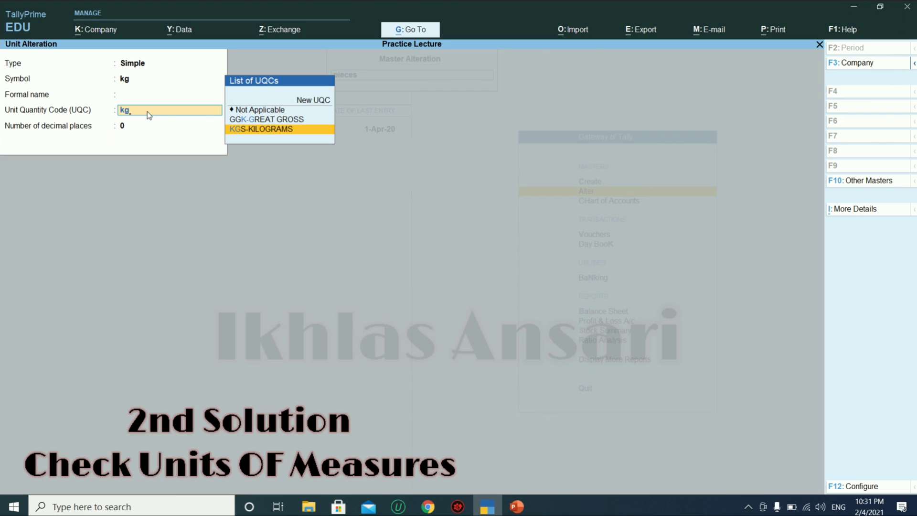
pyautogui.press('Return')
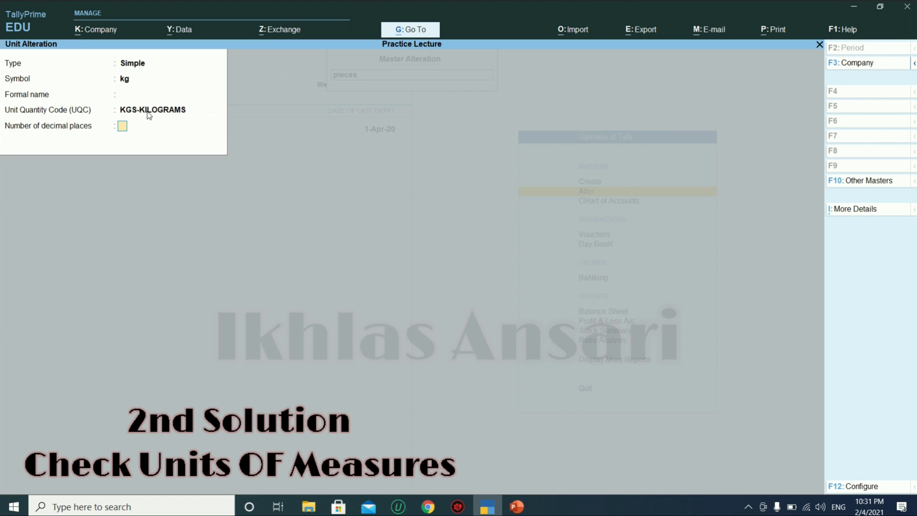
pyautogui.press('Return')
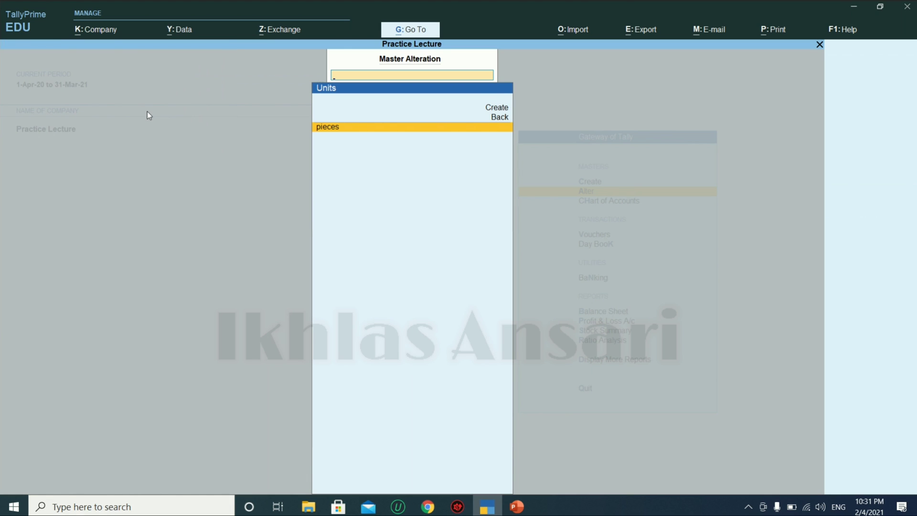
# Step: Open the Computer stock item for alteration, check its GST Applicable setting and continue to Set/Alter GST Details
pyautogui.press('Escape')
pyautogui.press('Up')
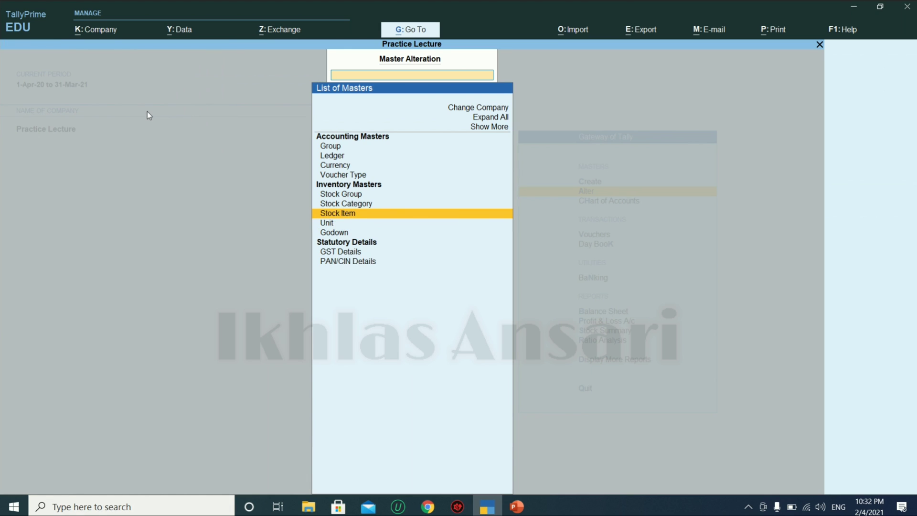
pyautogui.press('Return')
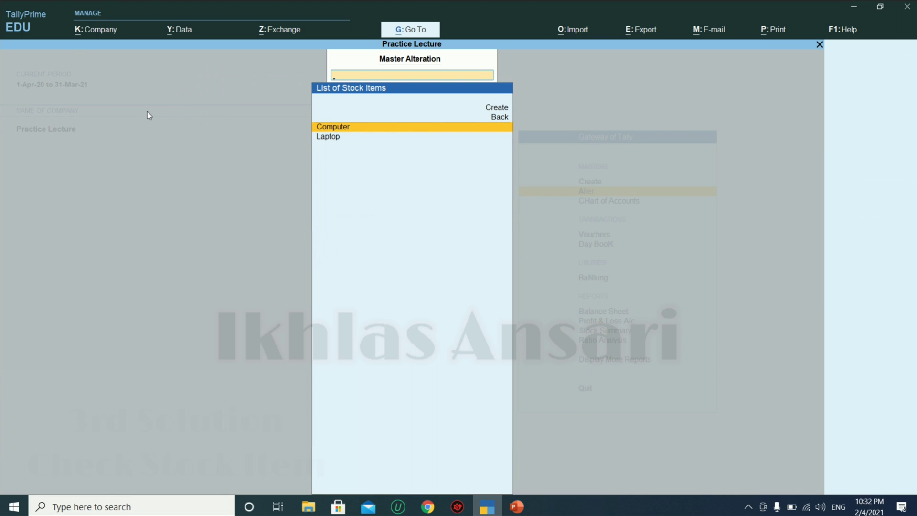
pyautogui.press('Return')
pyautogui.press('Return')
pyautogui.press('Return')
pyautogui.press('Return')
pyautogui.press('Return')
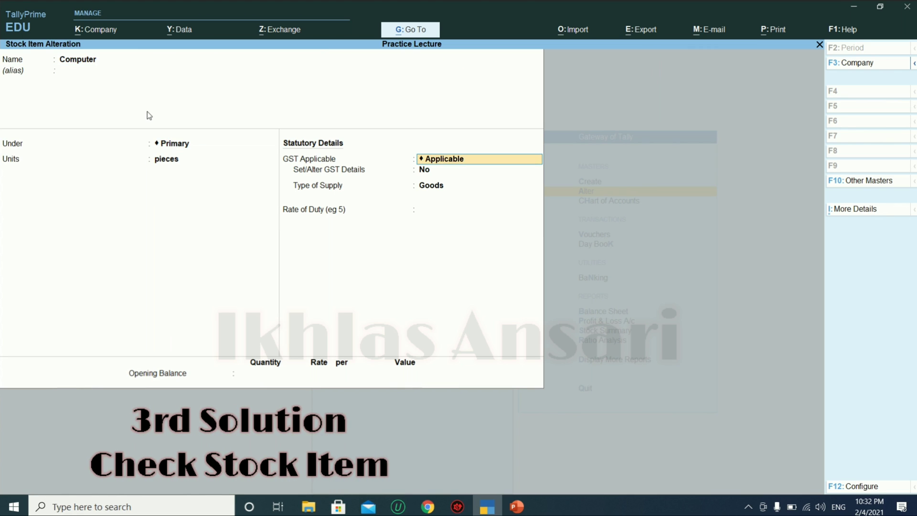
pyautogui.press('Return')
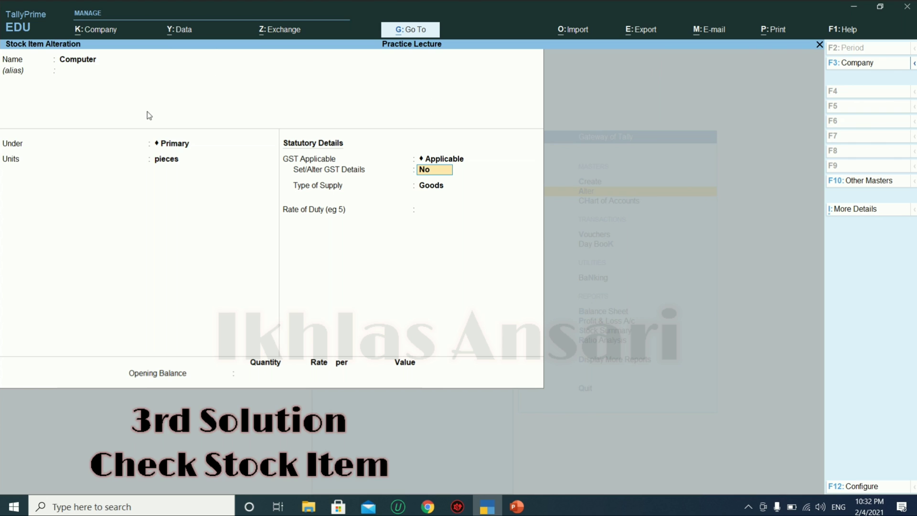
# Step: Set Set/Alter GST Details to Yes for Computer and go through its HSN and taxability details to the Integrated Tax rate
pyautogui.write('yes')
pyautogui.press('Return')
pyautogui.press('Return')
pyautogui.press('Return')
pyautogui.press('Return')
pyautogui.press('Return')
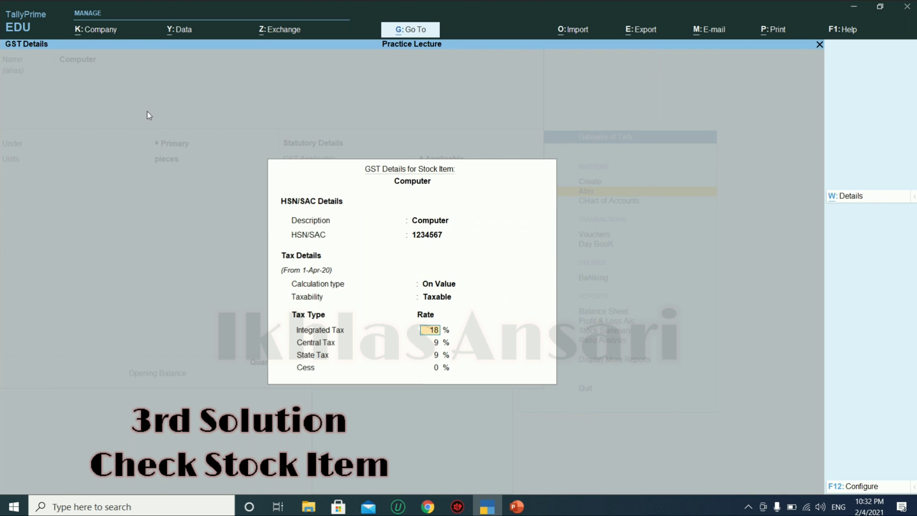
# Step: Review the Taxability options for the Computer item, keep Taxable and return to the Integrated Tax rate
pyautogui.click(439, 302)
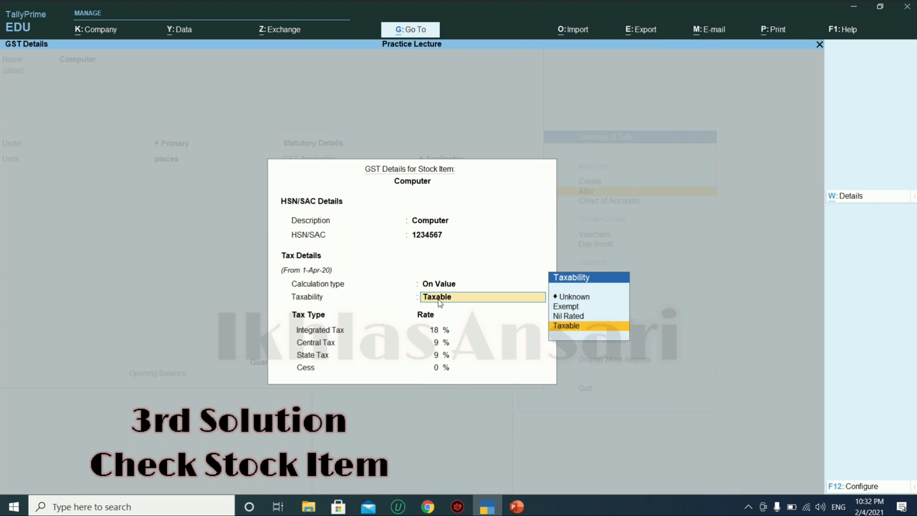
pyautogui.press('Up')
pyautogui.press('Up')
pyautogui.press('Down')
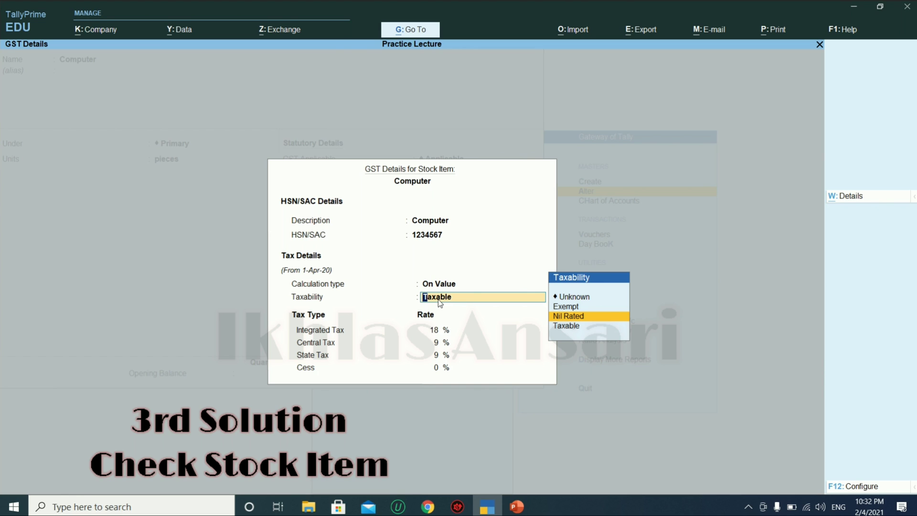
pyautogui.press('BackSpace')
pyautogui.press('BackSpace')
pyautogui.press('Return')
pyautogui.press('Return')
pyautogui.press('Return')
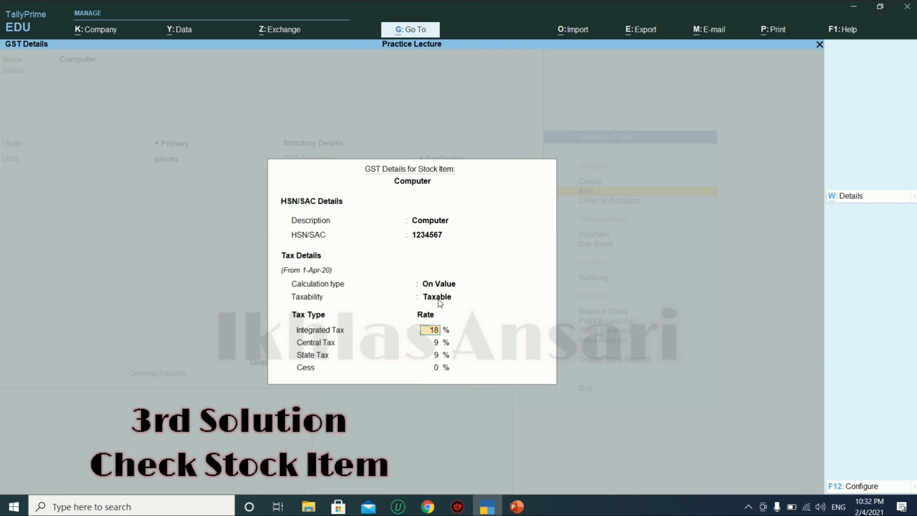
# Step: Recheck the Taxability setting, keep it as Taxable, and save the GST details and the Computer stock item
pyautogui.press('BackSpace')
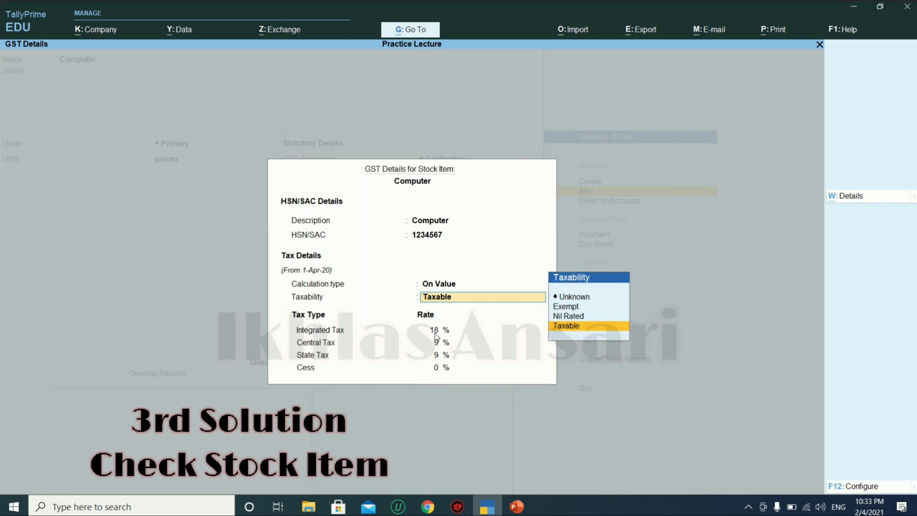
pyautogui.press('Return')
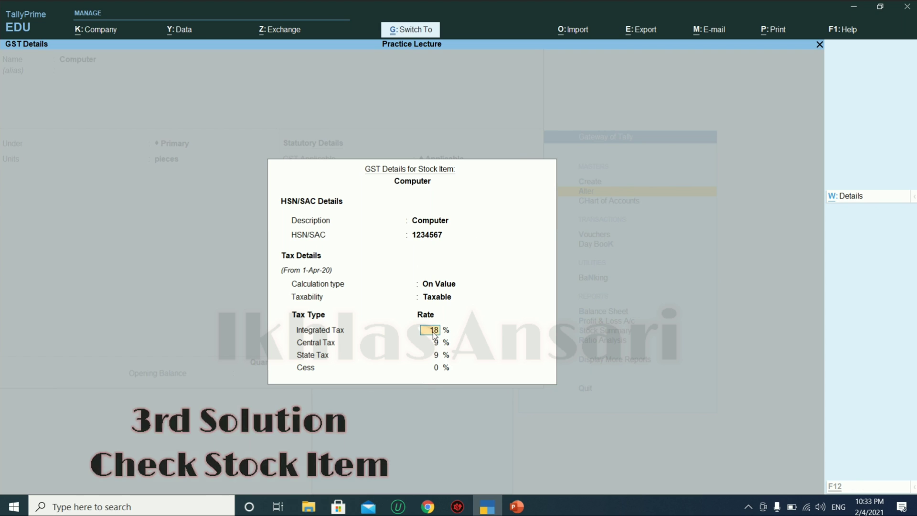
pyautogui.hotkey('ctrl', 'a')
pyautogui.hotkey('ctrl', 'a')
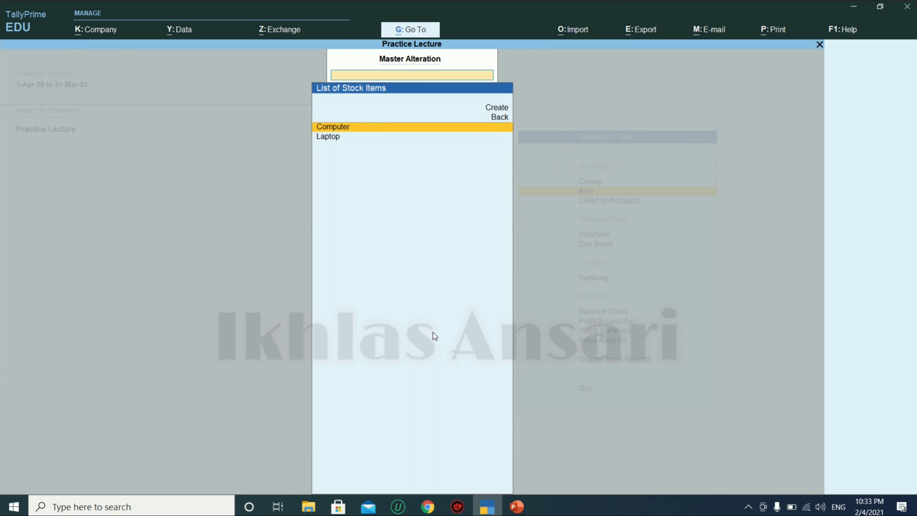
# Step: Leave the stock item list and open the Manipal ledger for alteration
pyautogui.press('Escape')
pyautogui.press('Up')
pyautogui.press('Up')
pyautogui.press('Up')
pyautogui.press('Up')
pyautogui.press('Up')
pyautogui.press('Up')
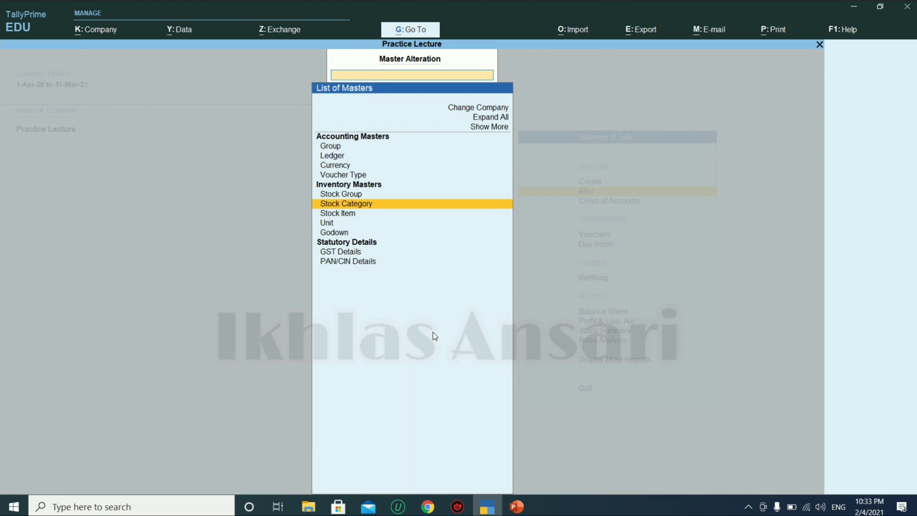
pyautogui.press('Return')
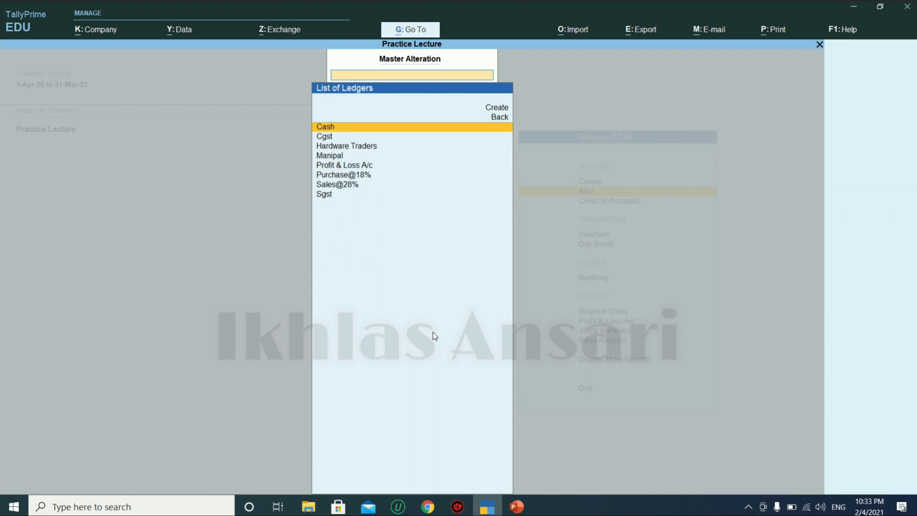
pyautogui.press('Down')
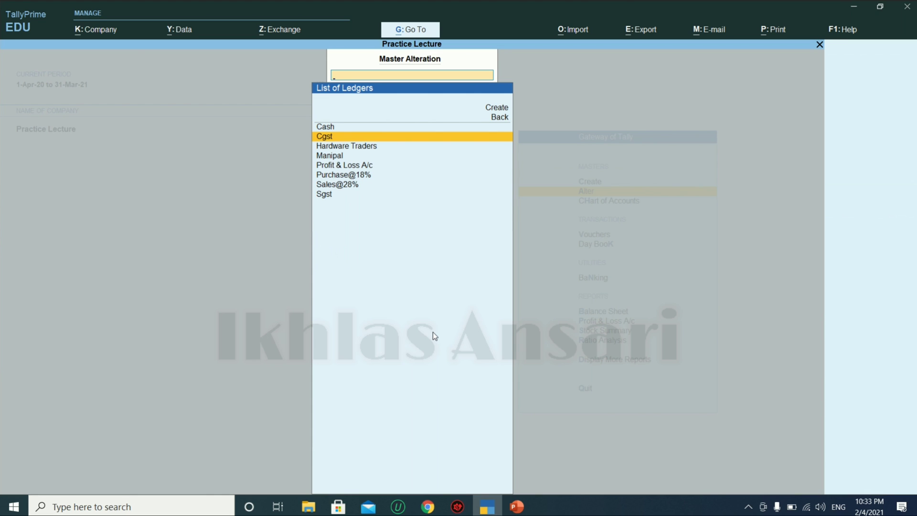
pyautogui.press('Down')
pyautogui.press('Down')
pyautogui.press('Return')
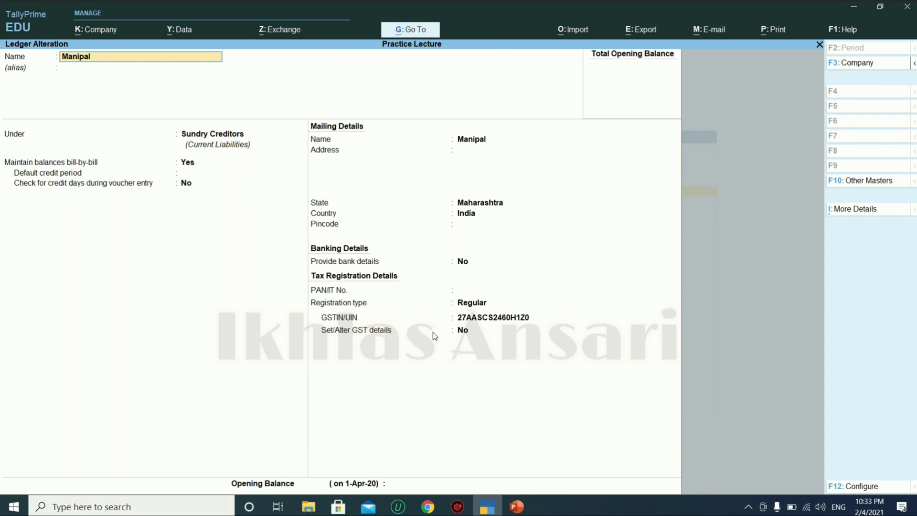
# Step: Go through the Manipal ledger's fields to its mailing details and check the State setting
pyautogui.press('Return')
pyautogui.press('Return')
pyautogui.press('Return')
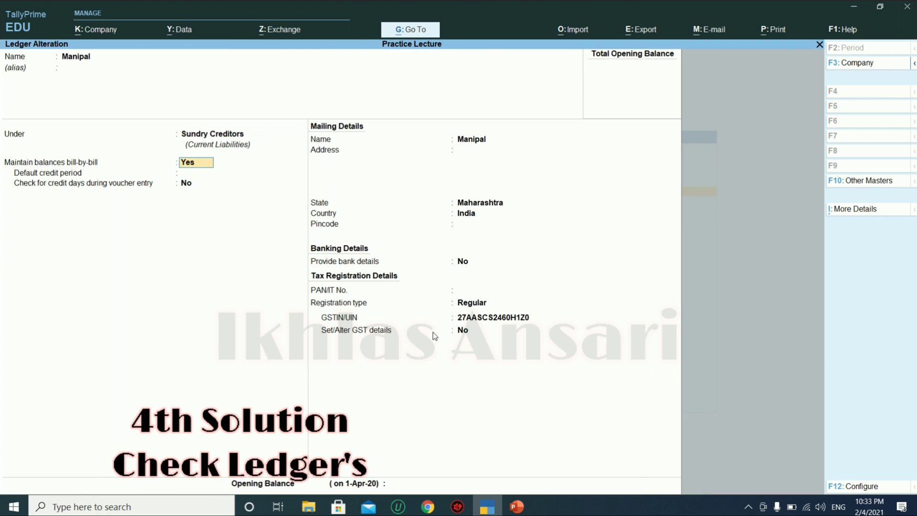
pyautogui.press('Return')
pyautogui.press('Return')
pyautogui.press('Return')
pyautogui.press('Return')
pyautogui.press('Return')
pyautogui.press('Return')
pyautogui.press('Return')
pyautogui.press('BackSpace')
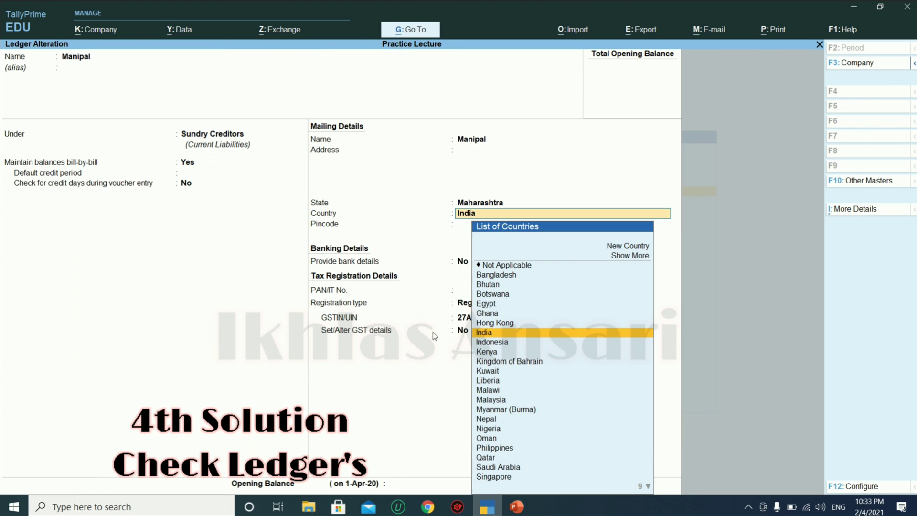
pyautogui.press('BackSpace')
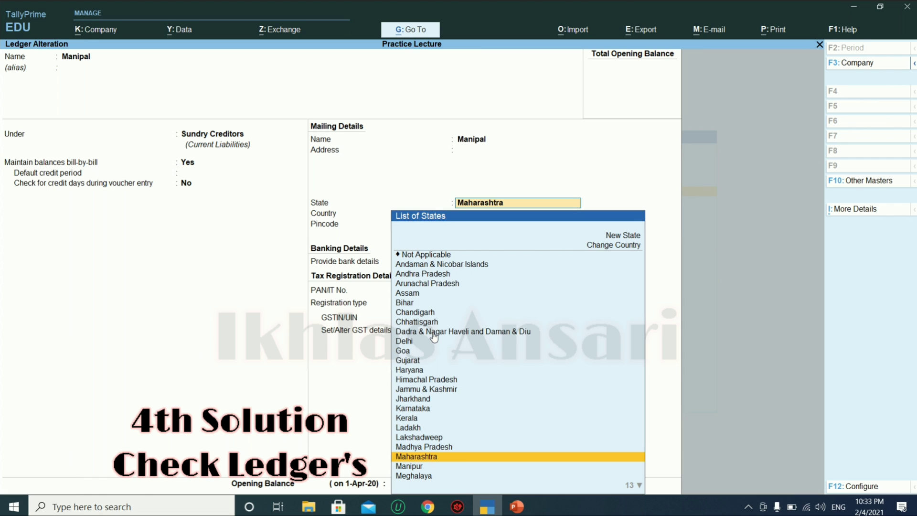
# Step: Continue to the ledger's GSTIN/UIN, check it, and set Set/Alter GST details to Yes
pyautogui.press('Return')
pyautogui.press('Return')
pyautogui.press('Return')
pyautogui.press('Return')
pyautogui.press('Return')
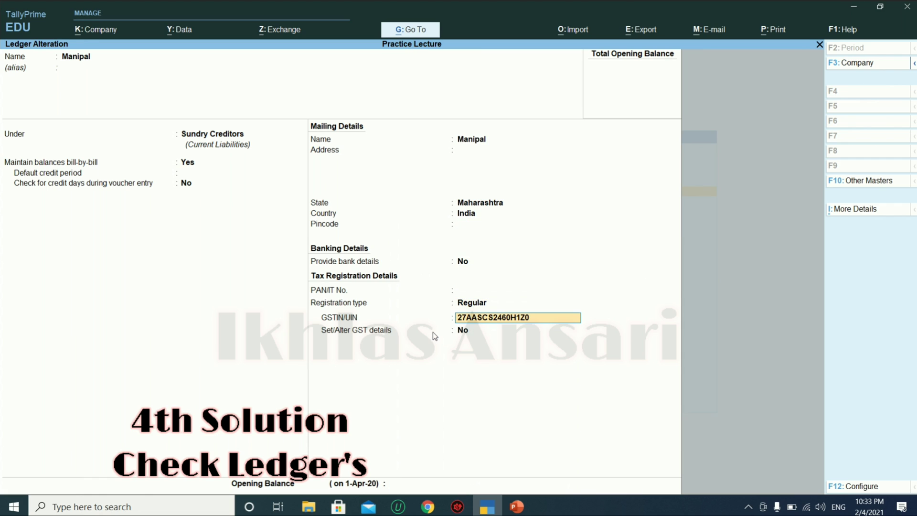
pyautogui.press('Return')
pyautogui.press('y')
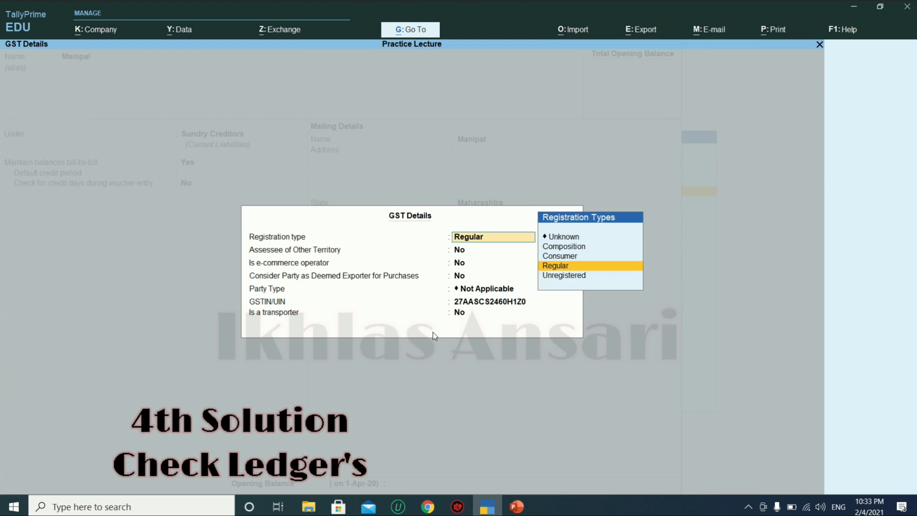
# Step: Check the Manipal ledger's GST details from the registration type through to the GSTIN/UIN state code, and leave them
pyautogui.press('Return')
pyautogui.press('Return')
pyautogui.press('Return')
pyautogui.press('Return')
pyautogui.press('Return')
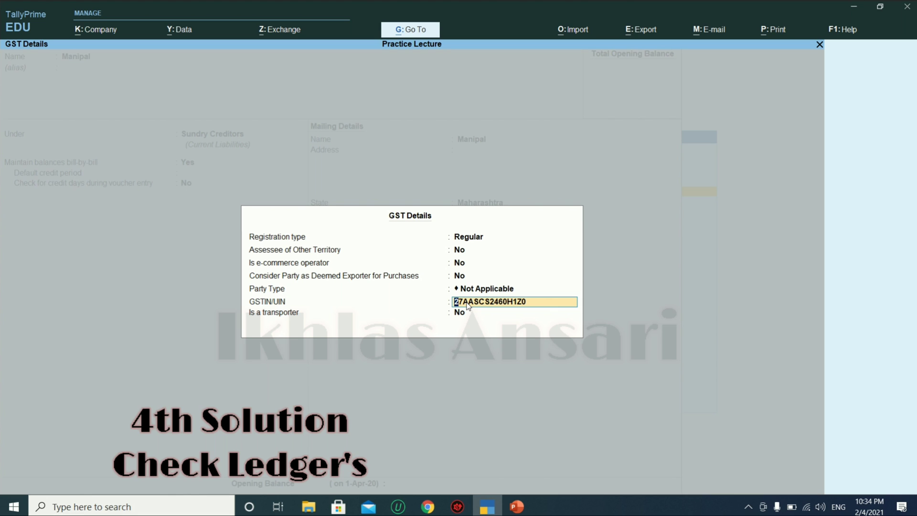
pyautogui.press('Up')
pyautogui.press('Up')
pyautogui.press('Up')
pyautogui.press('Up')
pyautogui.press('Up')
pyautogui.press('Escape')
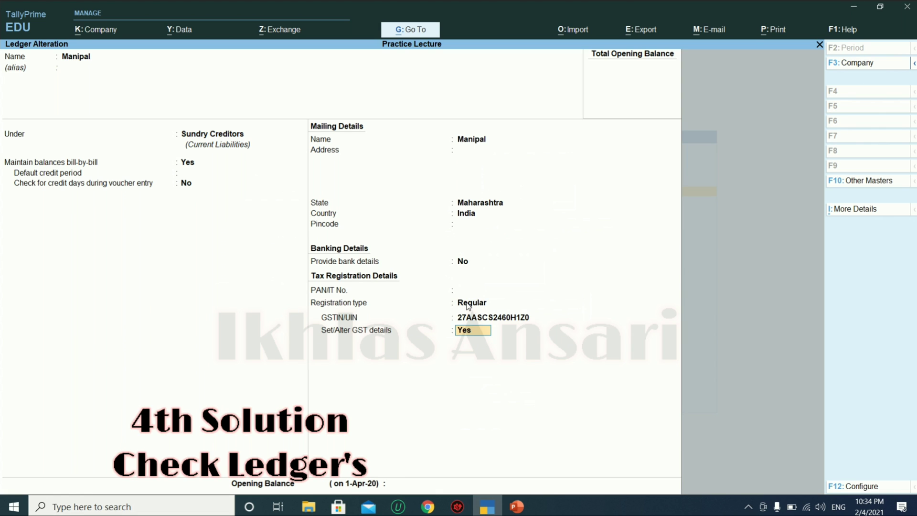
# Step: Return to the Manipal ledger's state, keep it as Maharashtra and save the ledger
pyautogui.press('Up')
pyautogui.press('Up')
pyautogui.press('Up')
pyautogui.press('Up')
pyautogui.press('Up')
pyautogui.press('Up')
pyautogui.press('Up')
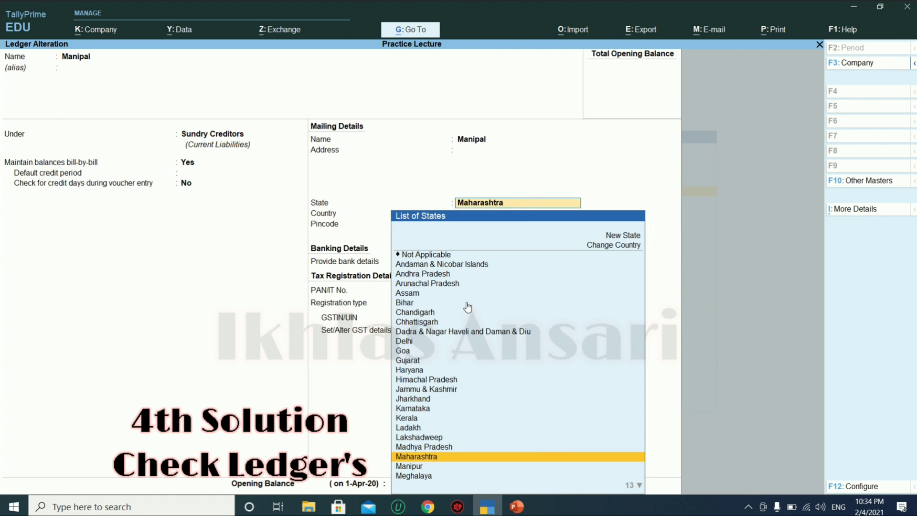
pyautogui.press('Return')
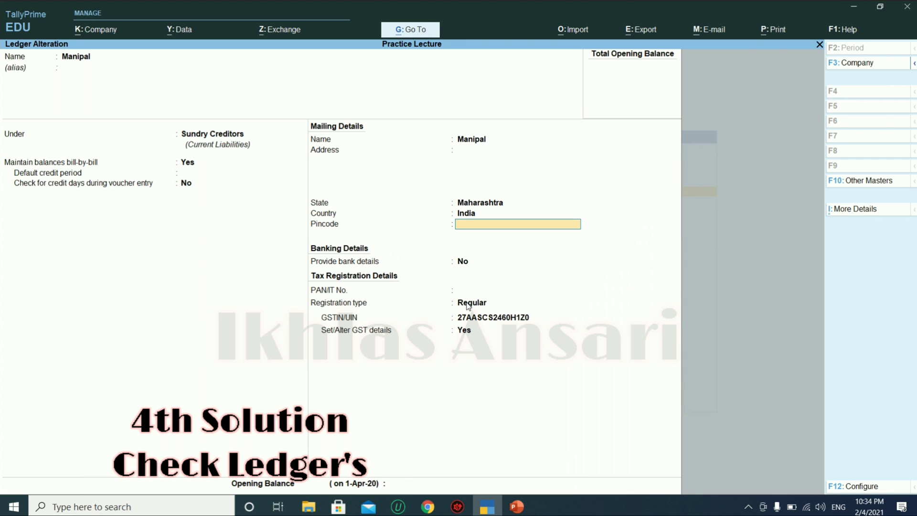
pyautogui.hotkey('ctrl', 'a')
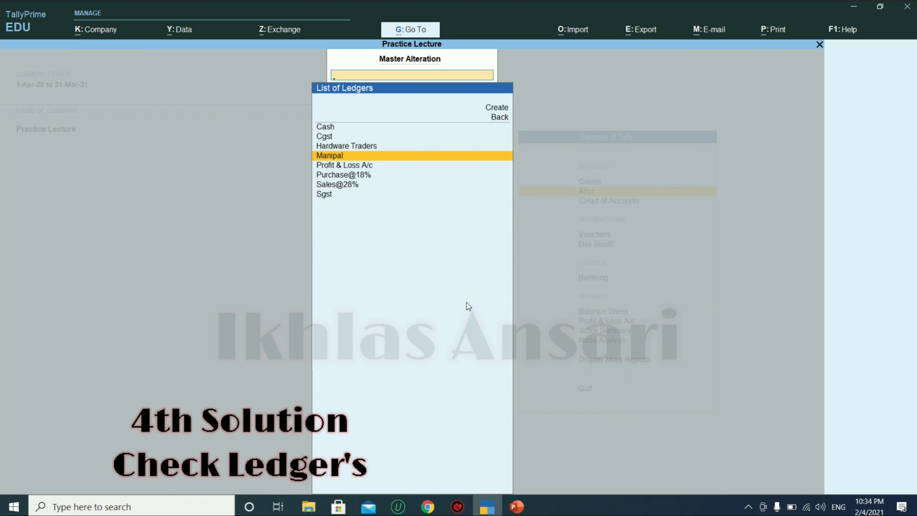
# Step: Open the Sgst ledger for alteration and check its group and type of duty/tax
pyautogui.press('Down')
pyautogui.press('Down')
pyautogui.press('Down')
pyautogui.press('Down')
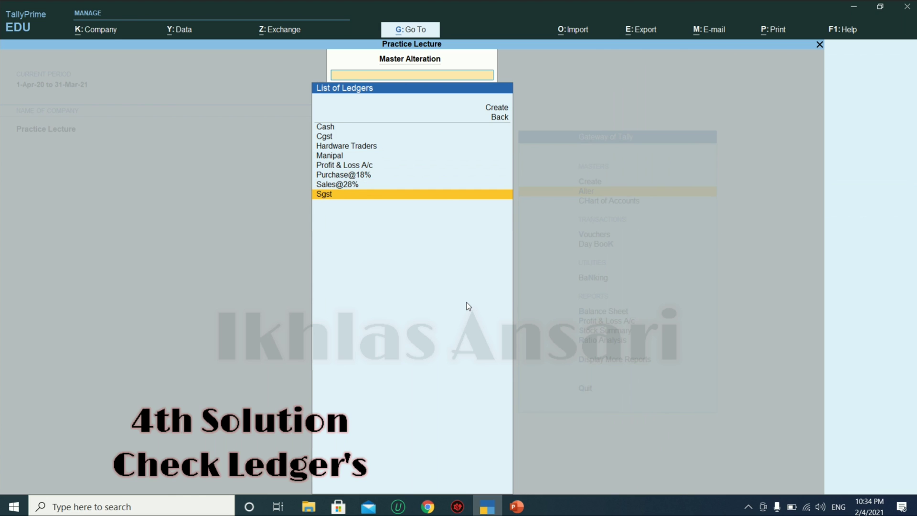
pyautogui.press('Return')
pyautogui.press('Return')
pyautogui.press('Return')
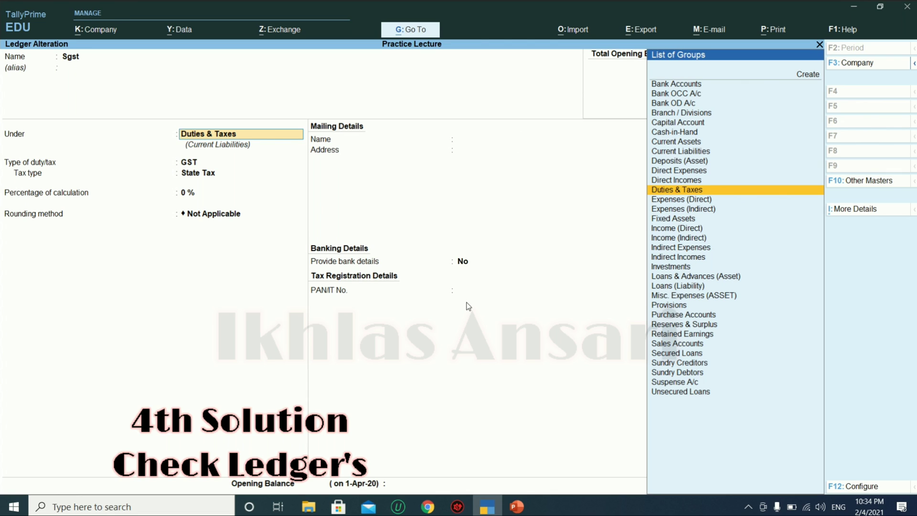
pyautogui.press('Return')
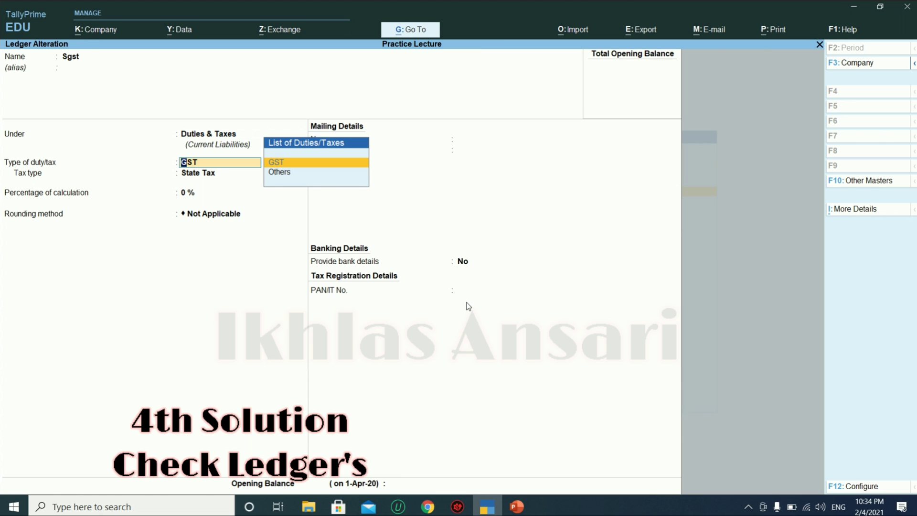
# Step: Try Others as the Sgst ledger's type of duty/tax, and set it back to GST
pyautogui.press('Down')
pyautogui.press('Return')
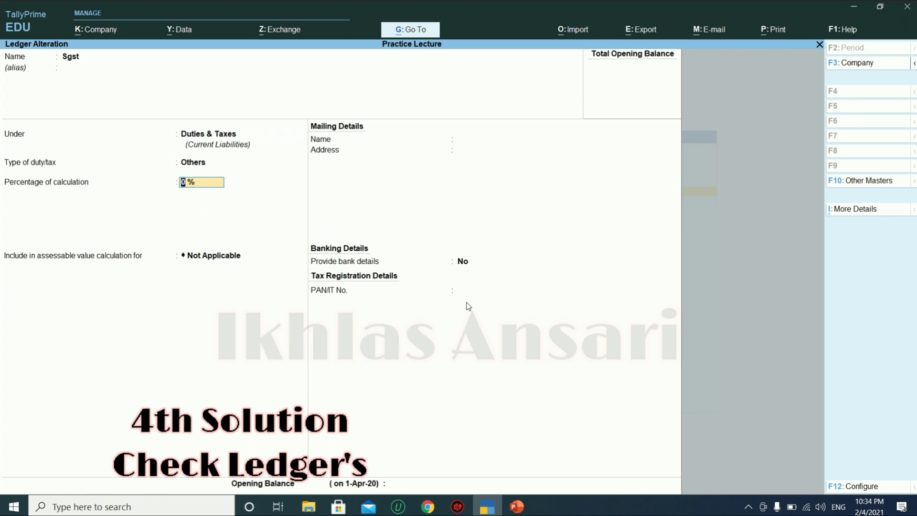
pyautogui.press('BackSpace')
pyautogui.press('Up')
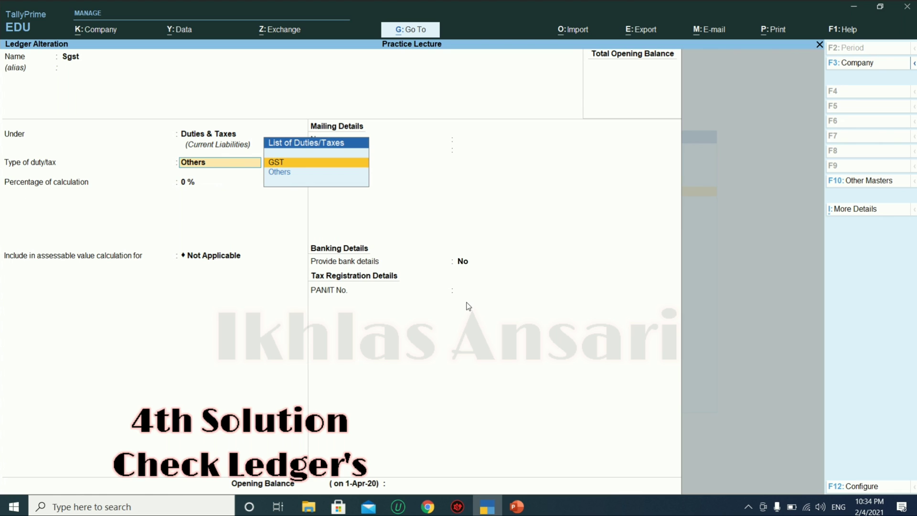
pyautogui.press('Return')
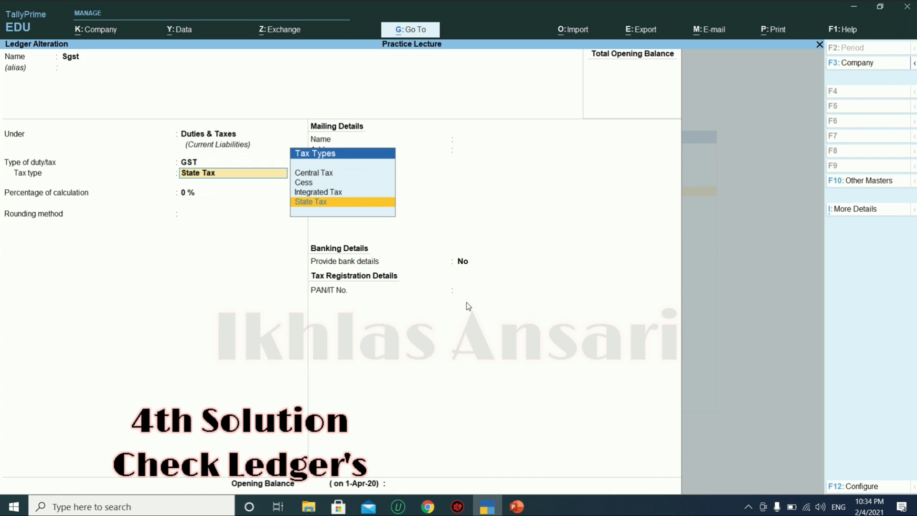
# Step: Look through the tax types available for the Sgst ledger and leave it without saving, returning to the masters list
pyautogui.press('Up')
pyautogui.press('Up')
pyautogui.press('Up')
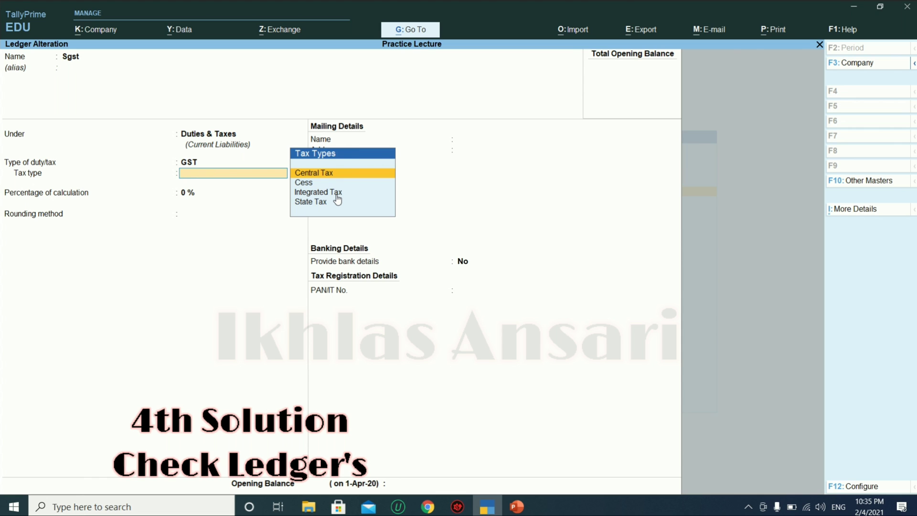
pyautogui.press('Escape')
pyautogui.press('y')
pyautogui.press('Escape')
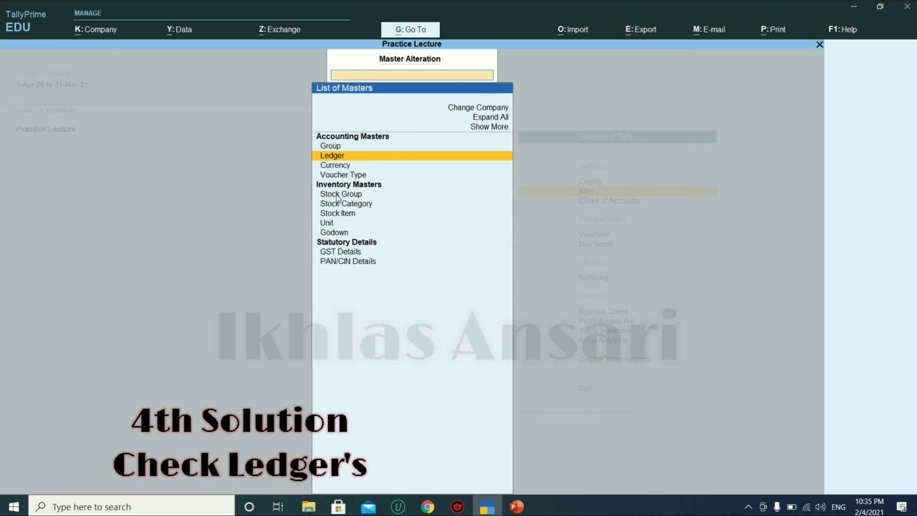
# Step: Return to the Gateway of Tally, open voucher entry and check the computer's system date
pyautogui.press('Escape')
pyautogui.press('Down')
pyautogui.press('Down')
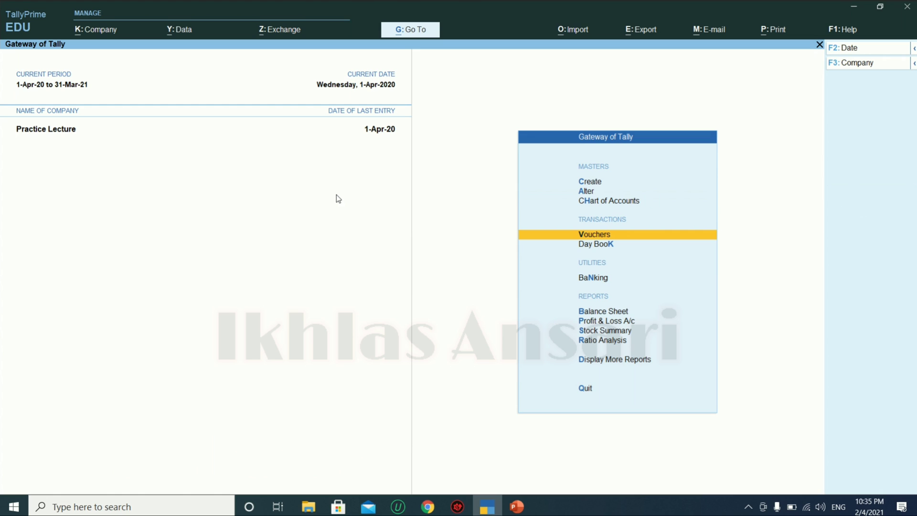
pyautogui.press('Return')
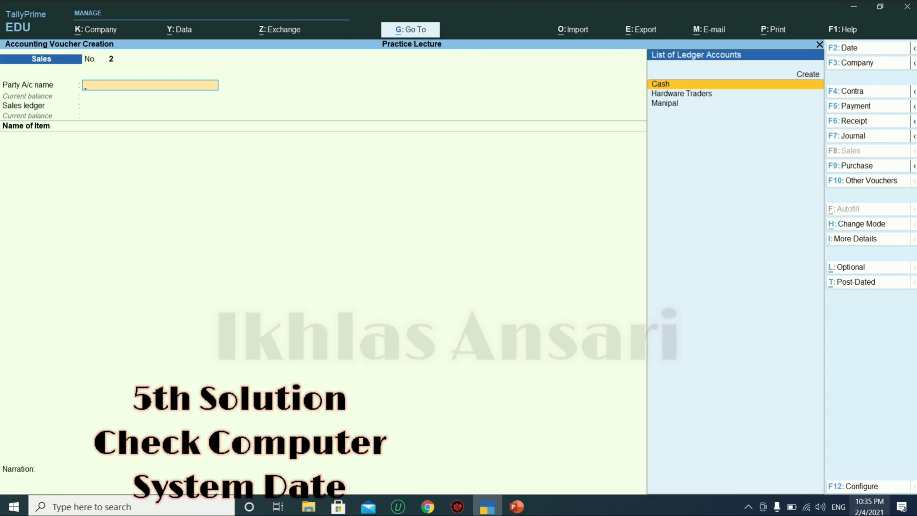
pyautogui.moveTo(873, 510)
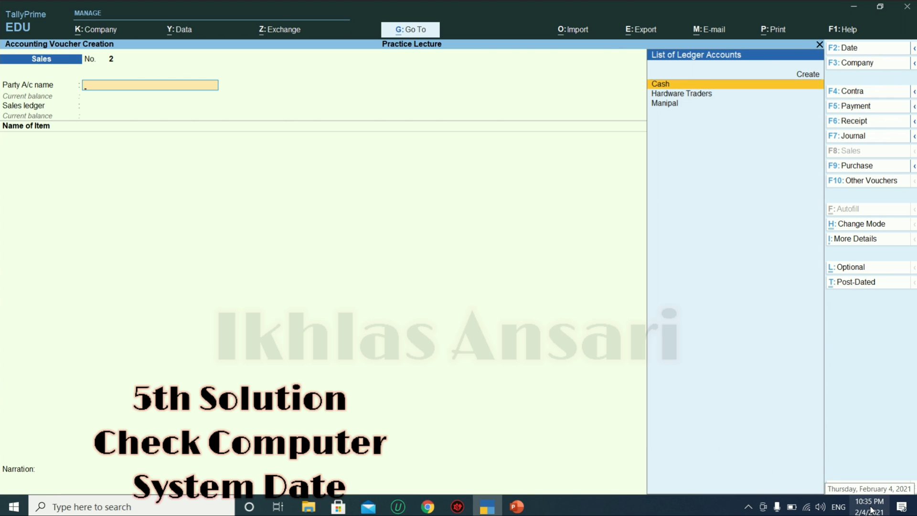